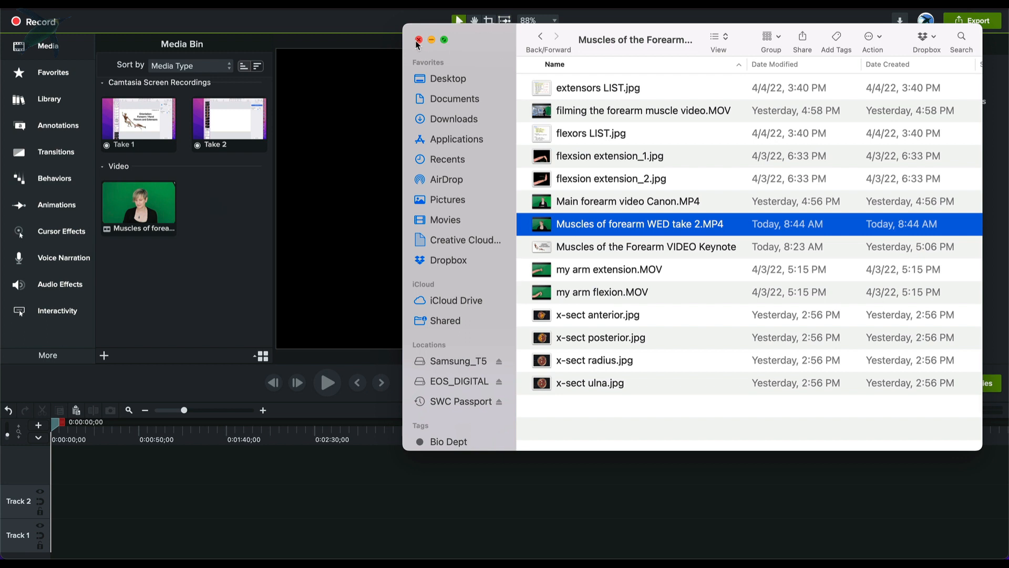
- Place the Take 2 screen recording on Track 1 and the forearm muscles camera video on Track 2, both starting at zero
drag(231, 119, 57, 539)
drag(97, 410, 100, 415)
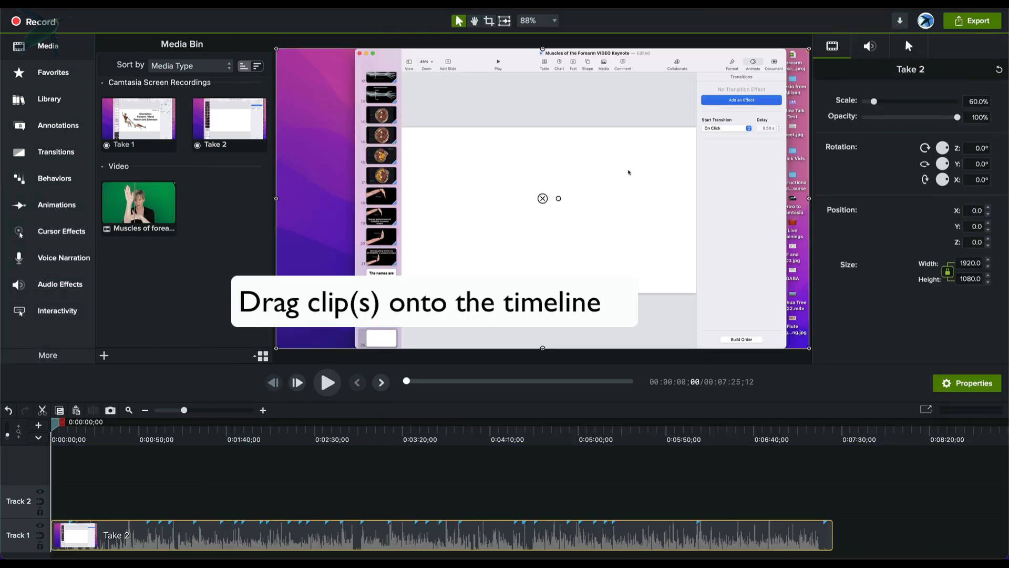
drag(134, 202, 46, 502)
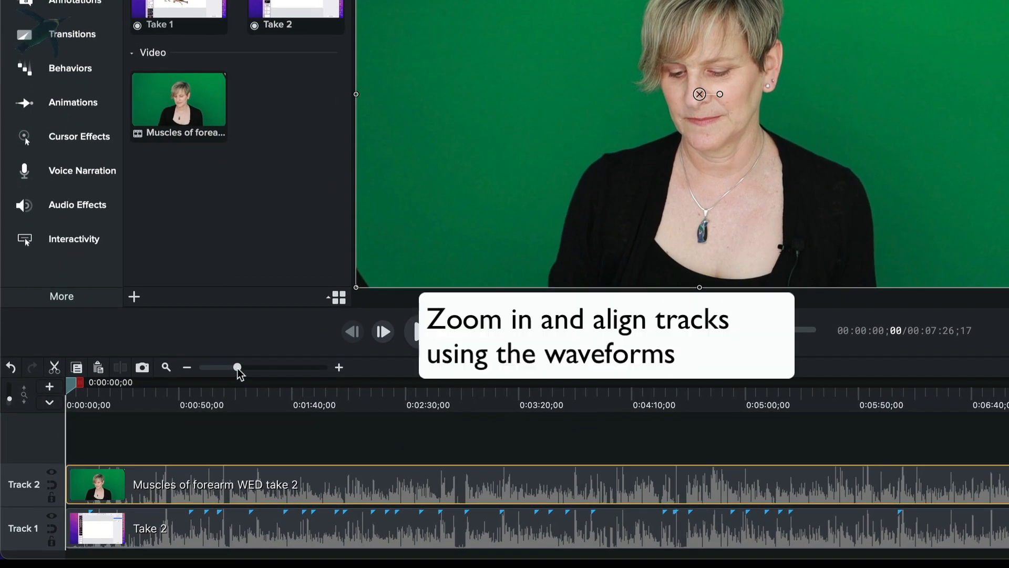
- Check the waveform alignment of the two clips and split both clips at 0:01:12;22, just before the talk begins
drag(184, 410, 210, 413)
drag(270, 371, 271, 371)
scroll(457, 456, right, 10)
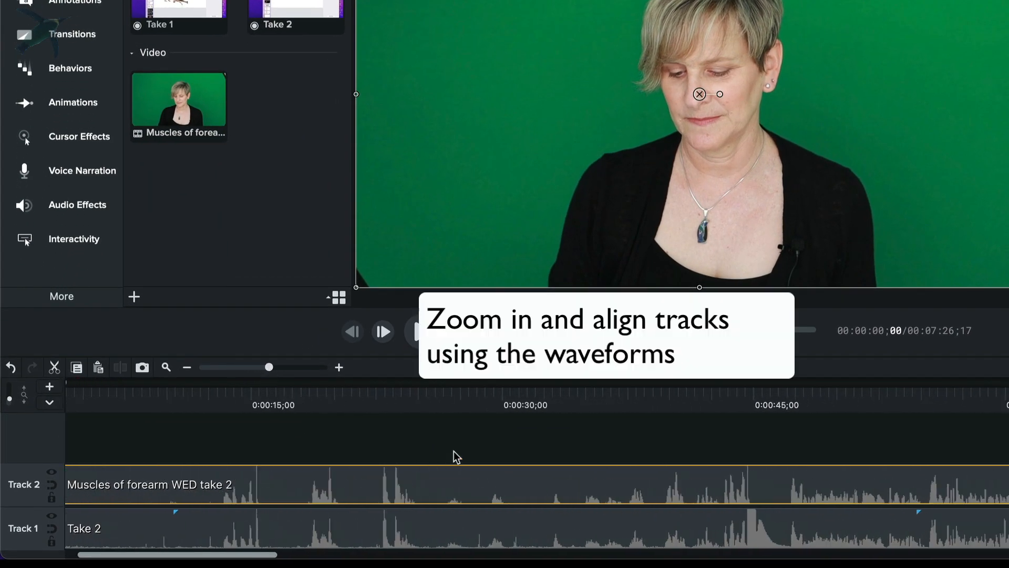
click(794, 403)
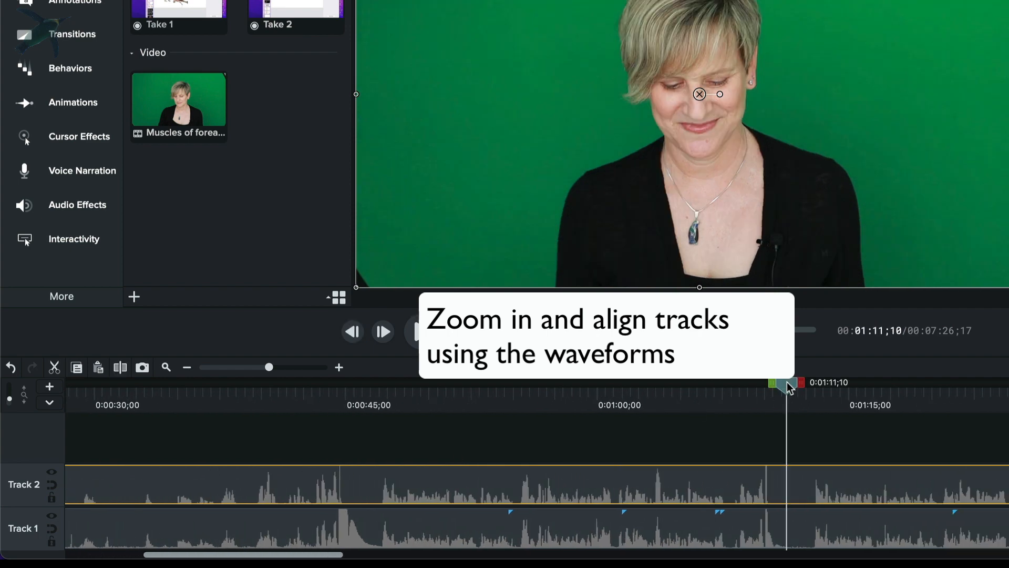
key(space)
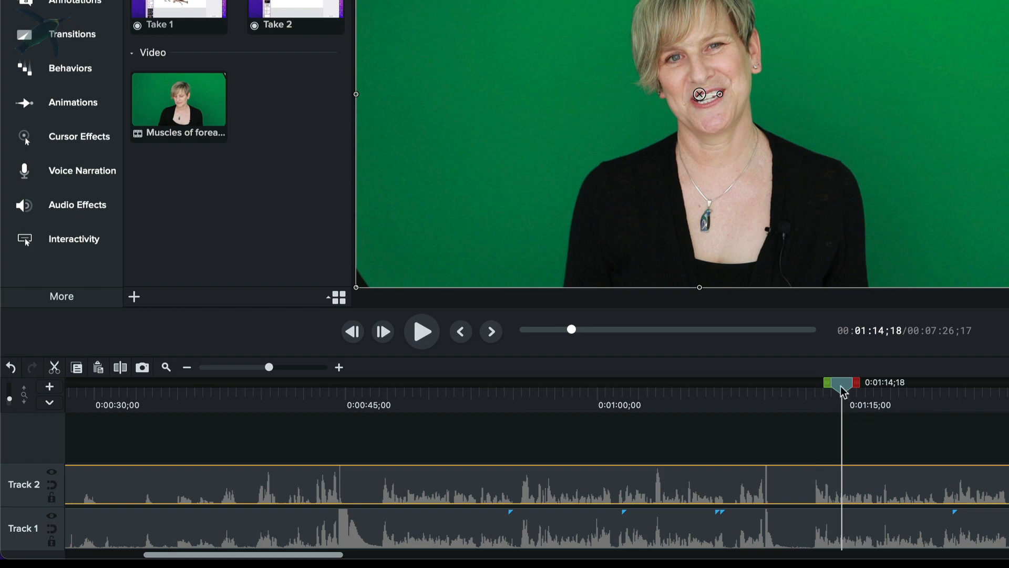
drag(843, 392, 812, 397)
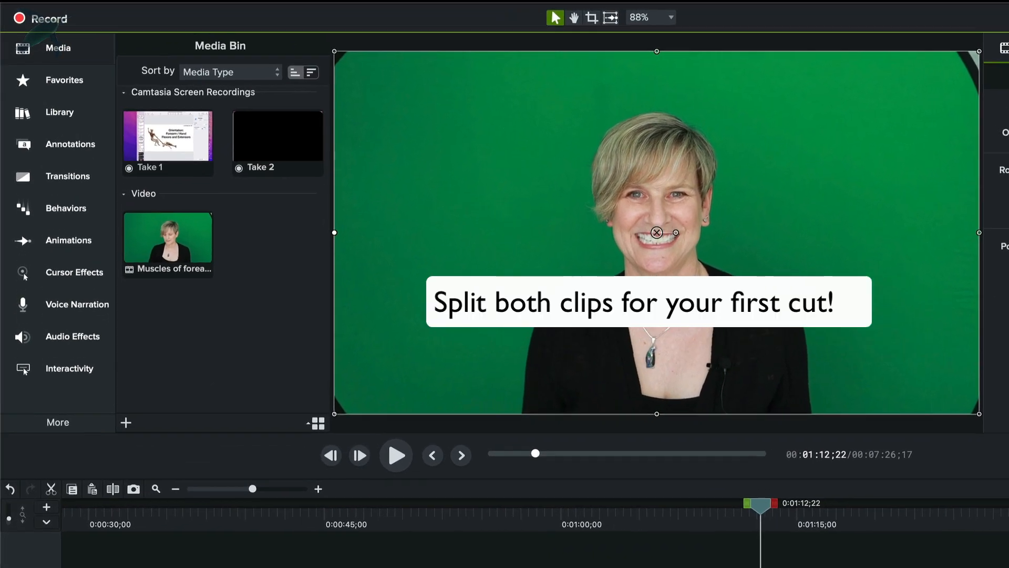
click(171, 1)
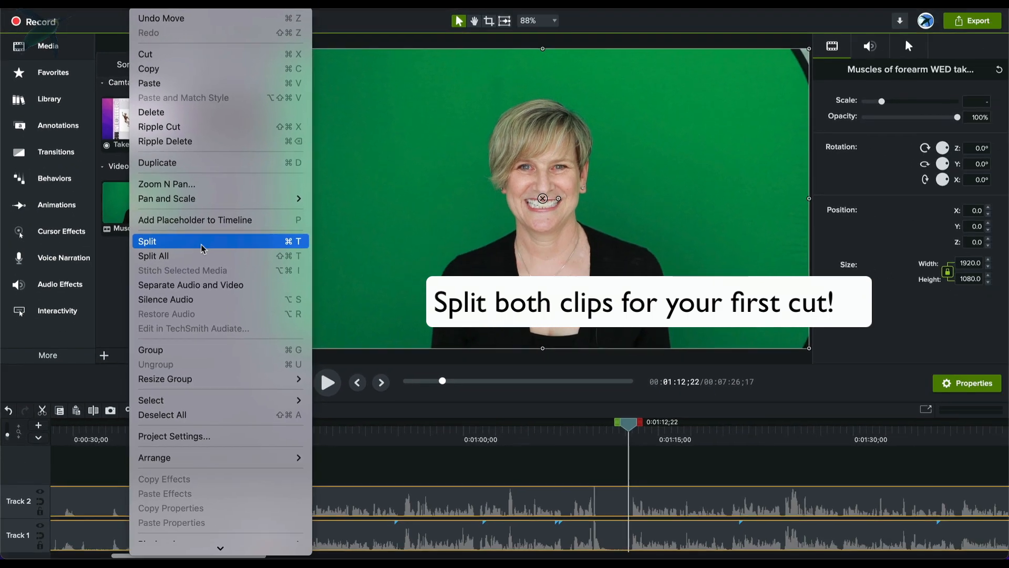
click(261, 308)
- Ripple delete the unused footage before the split on both tracks and play back the new beginning
click(280, 502)
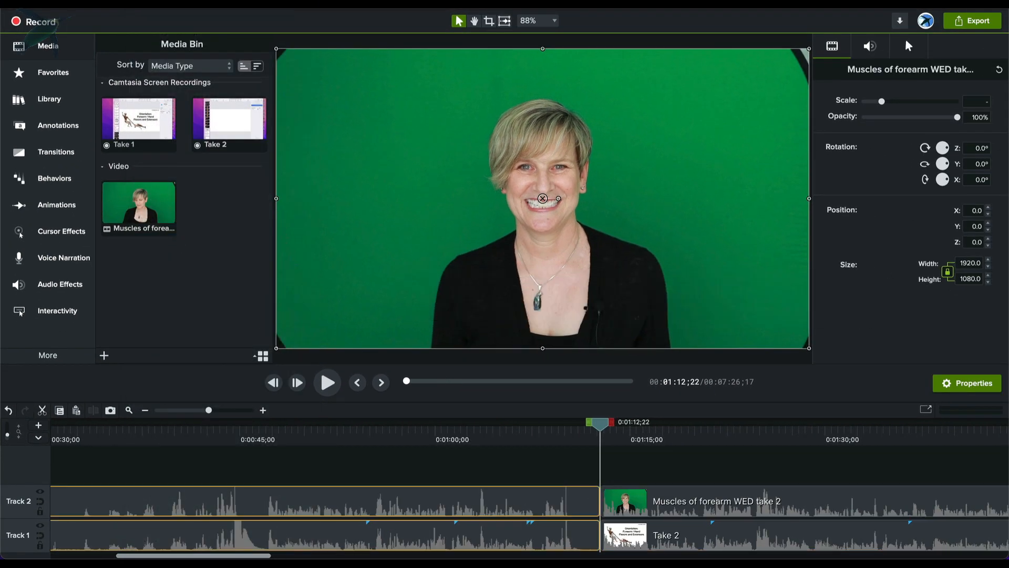
click(141, 1)
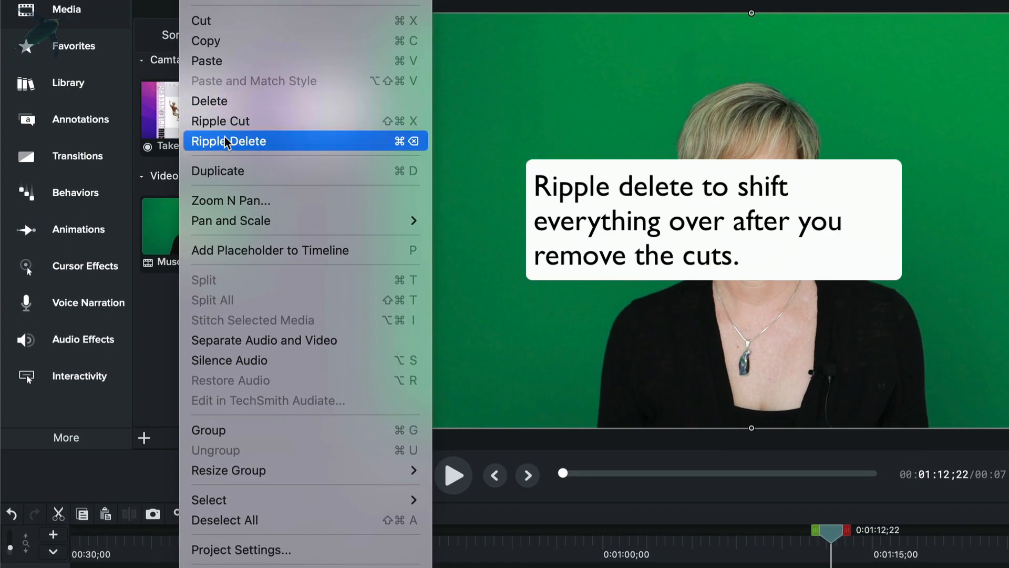
click(225, 141)
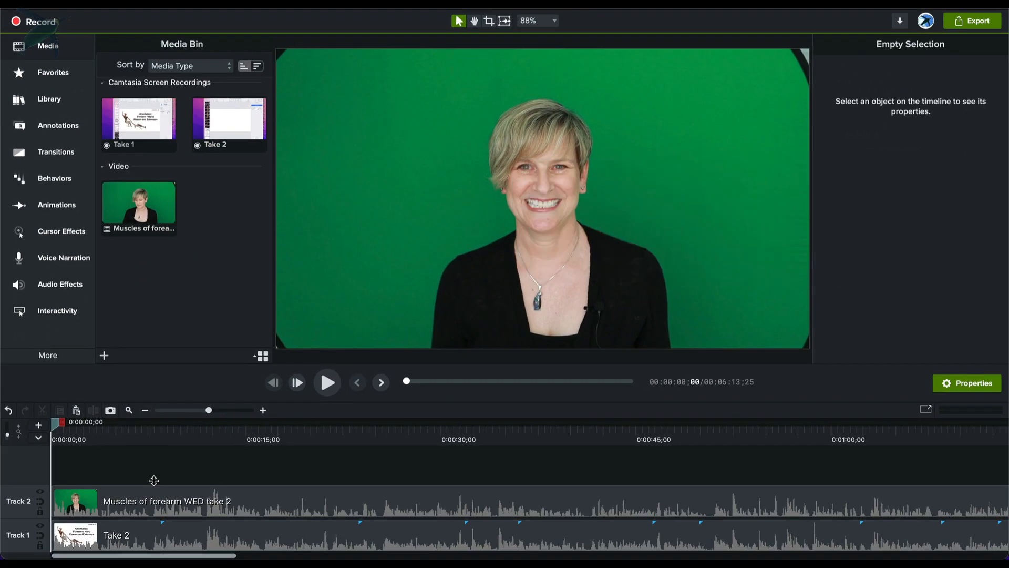
key(space)
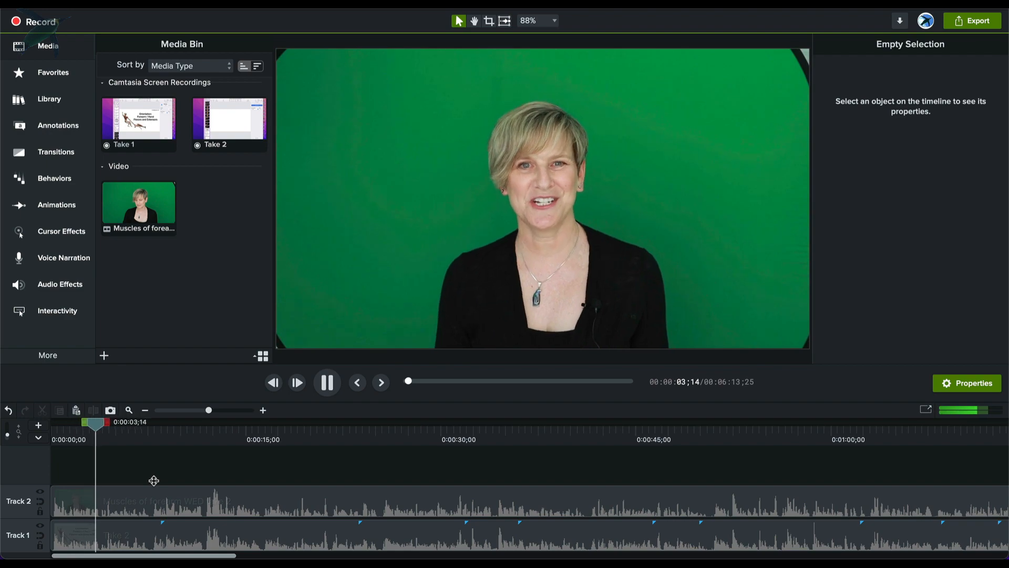
key(space)
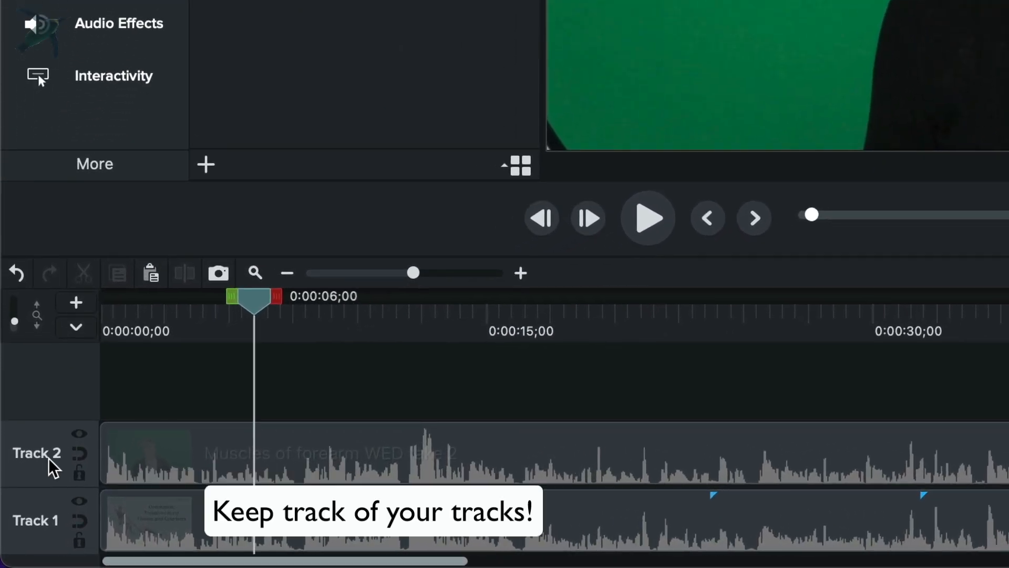
- Rename Track 2, which holds the camera video, as Canon
right_click(52, 467)
click(150, 274)
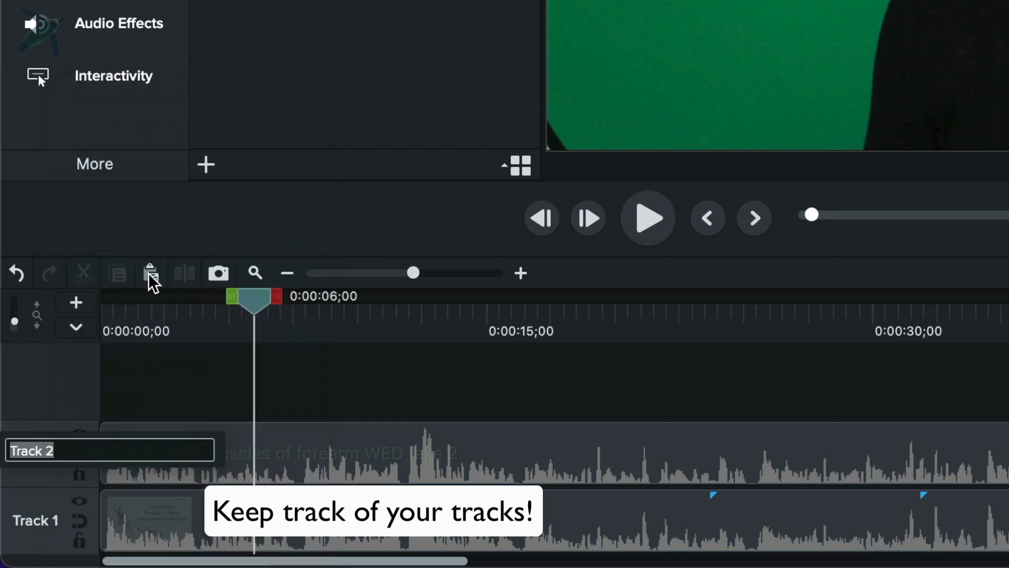
text(Canon)
key(Return)
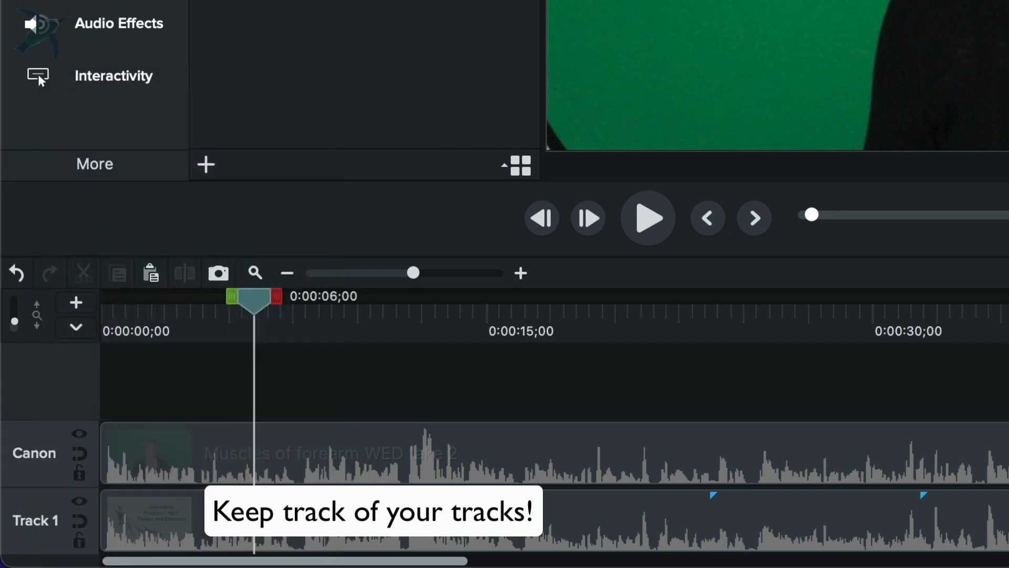
- Rename Track 1, which holds the screen recording, as Screen
right_click(42, 533)
click(118, 276)
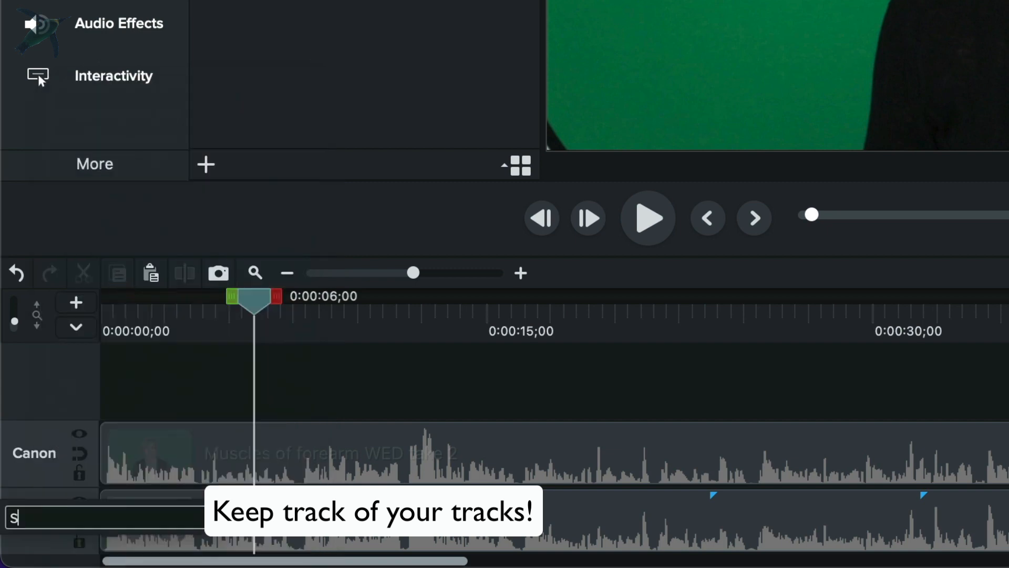
text(Screen)
key(Return)
- Crop the left, top and right edges of the camera clip around the presenter to about 1052 by 937
click(535, 455)
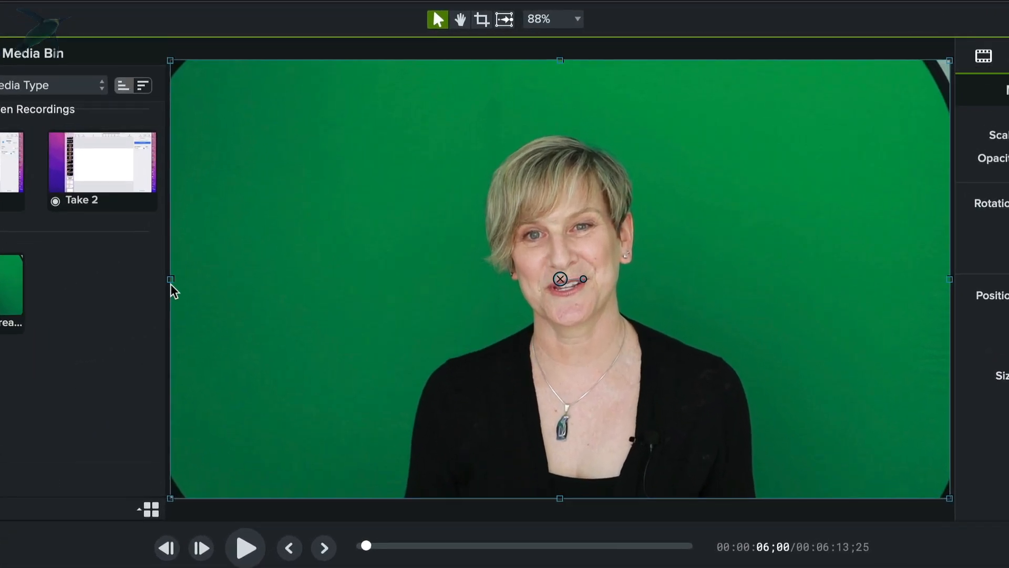
drag(275, 204, 398, 210)
drag(343, 299, 365, 300)
drag(662, 64, 657, 121)
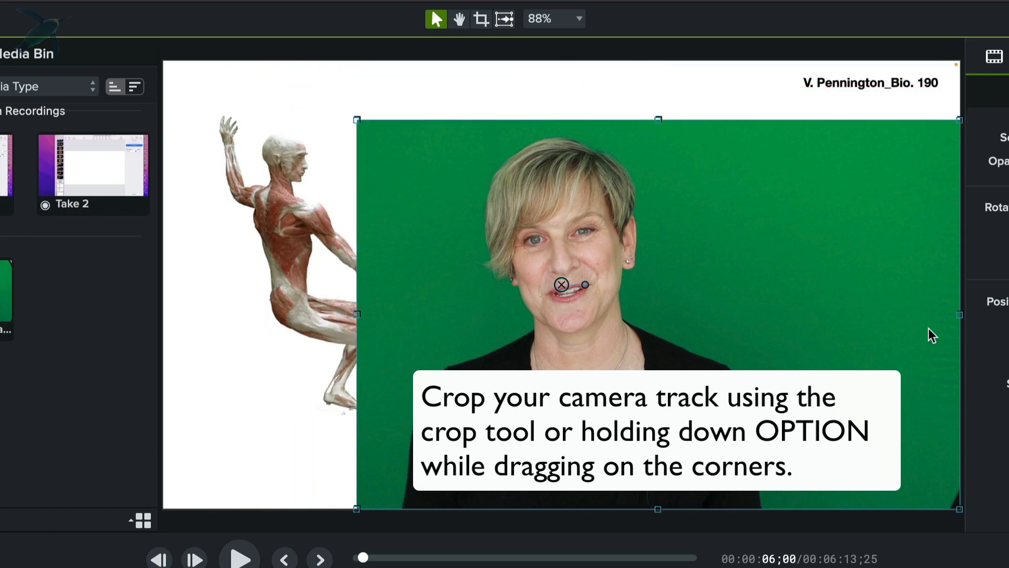
drag(959, 315, 793, 341)
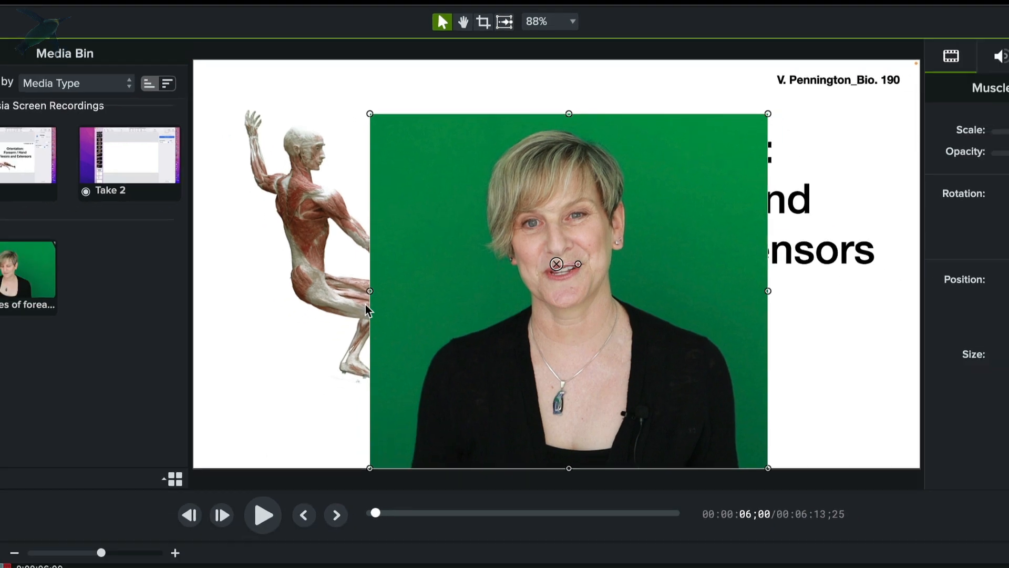
- Apply the Remove a Color visual effect to the camera clip on the Canon track
click(45, 363)
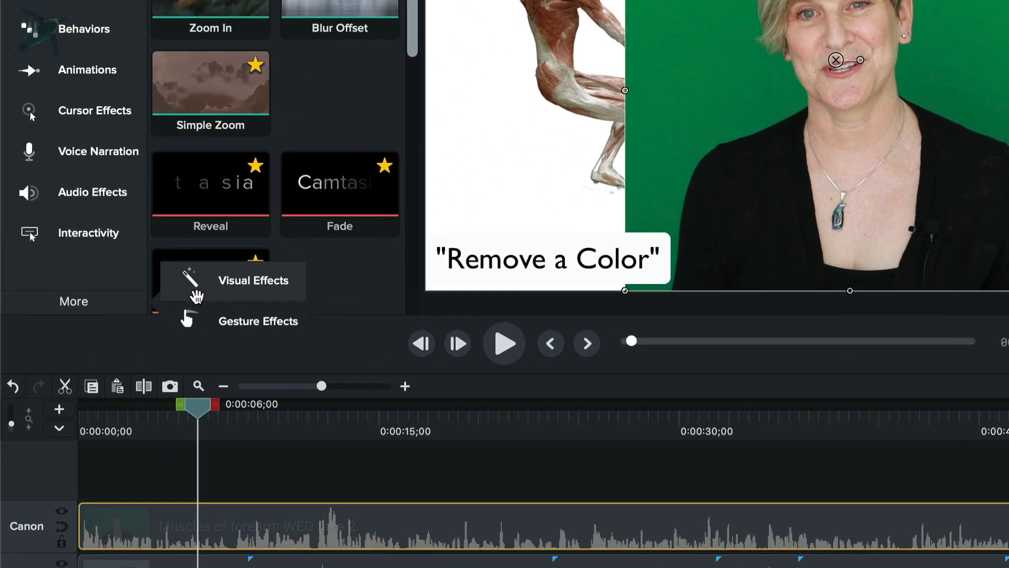
click(221, 291)
scroll(247, 219, down, 12)
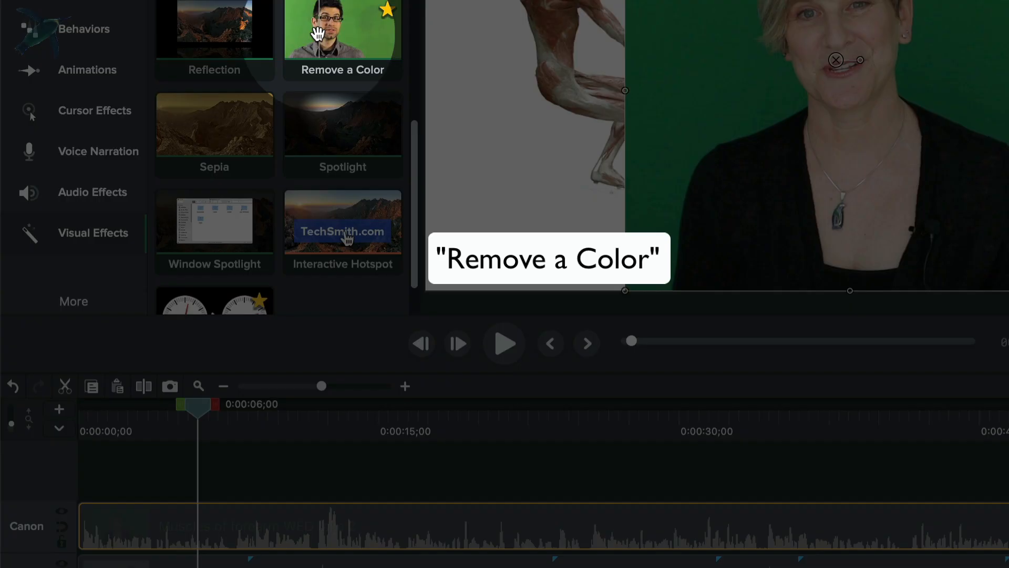
drag(318, 33, 489, 536)
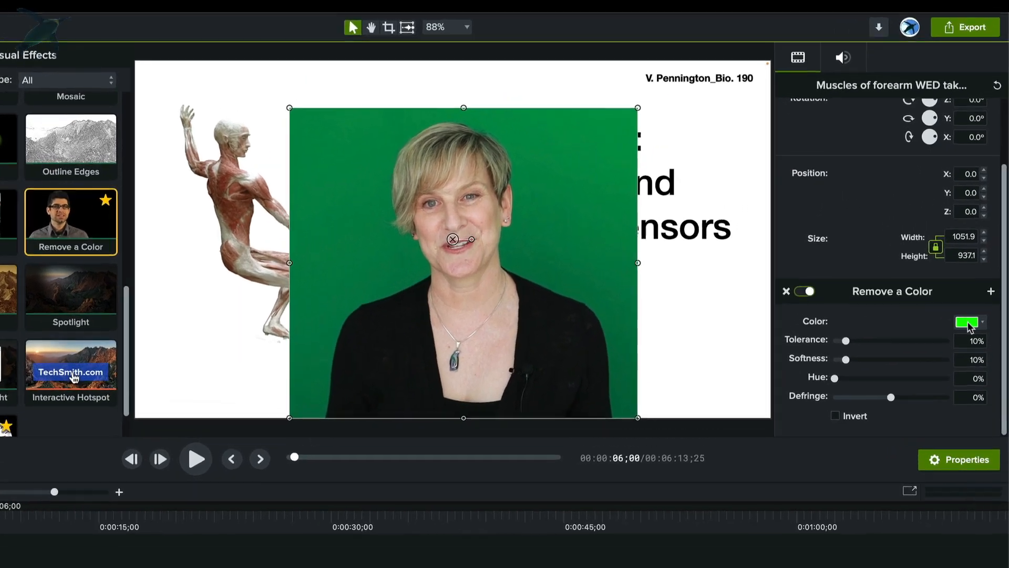
- Sample the green backdrop as the color to remove, and set Tolerance to 24% and Softness to 9%
click(973, 266)
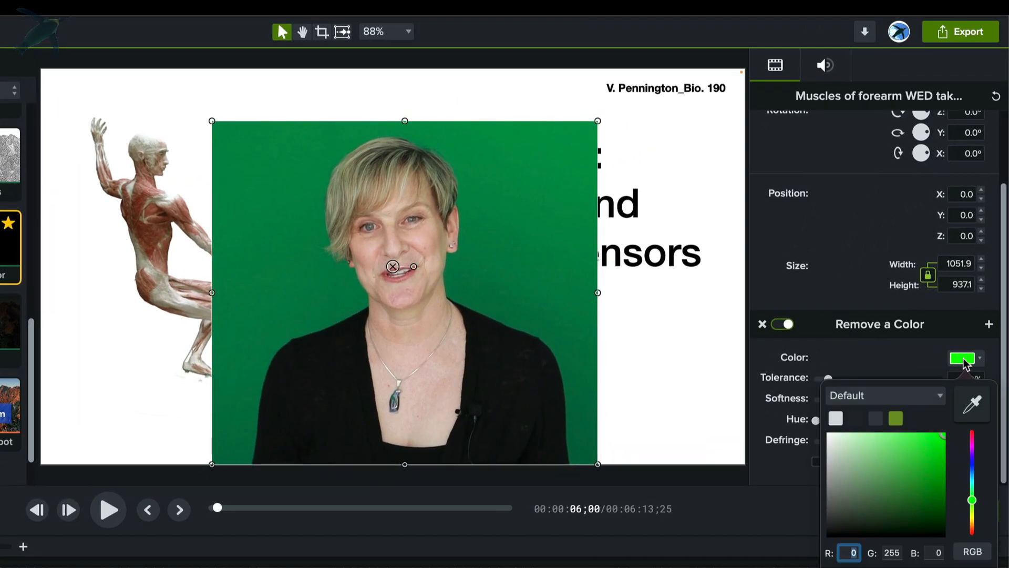
click(975, 407)
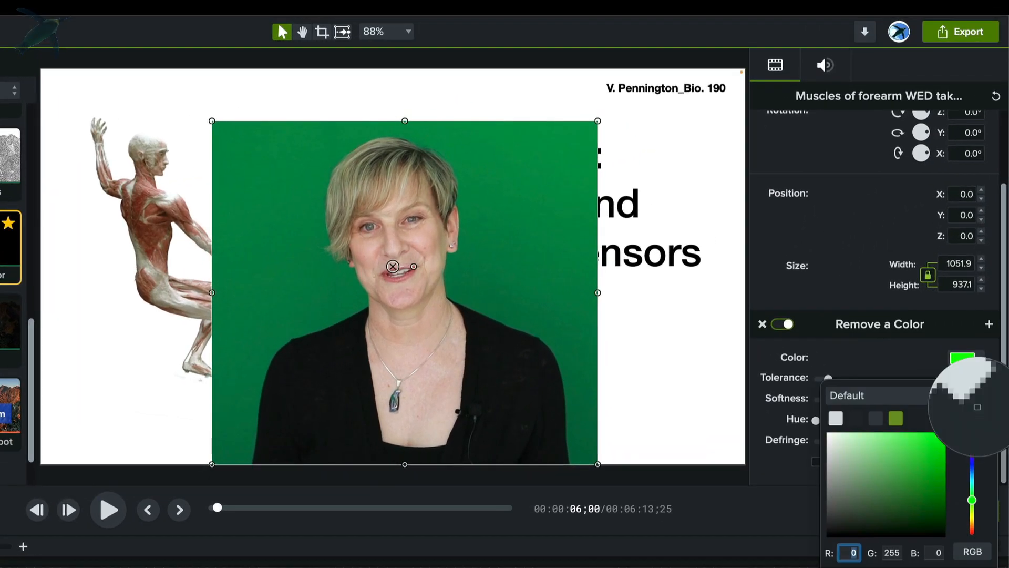
click(488, 200)
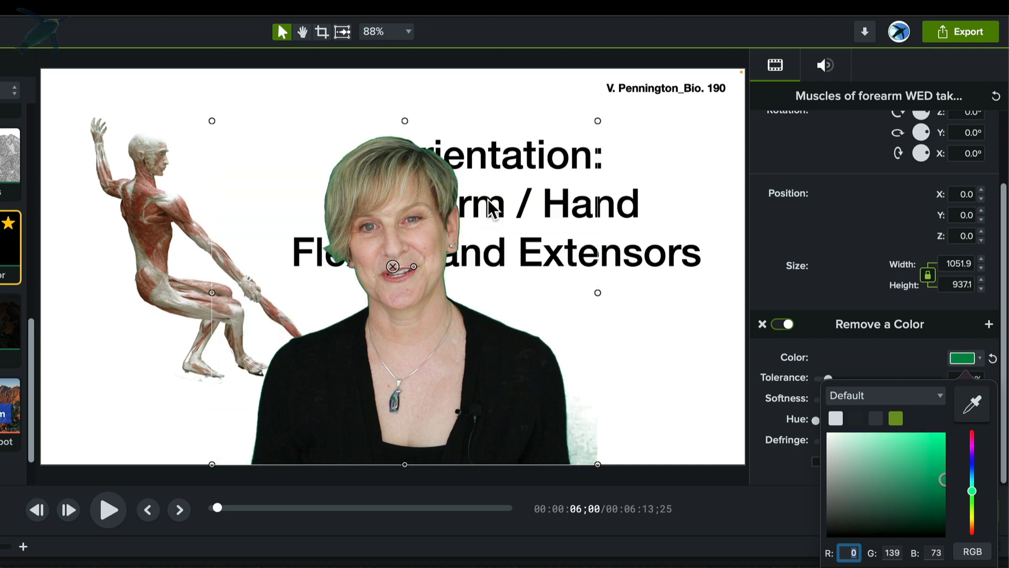
click(852, 364)
drag(830, 383, 829, 424)
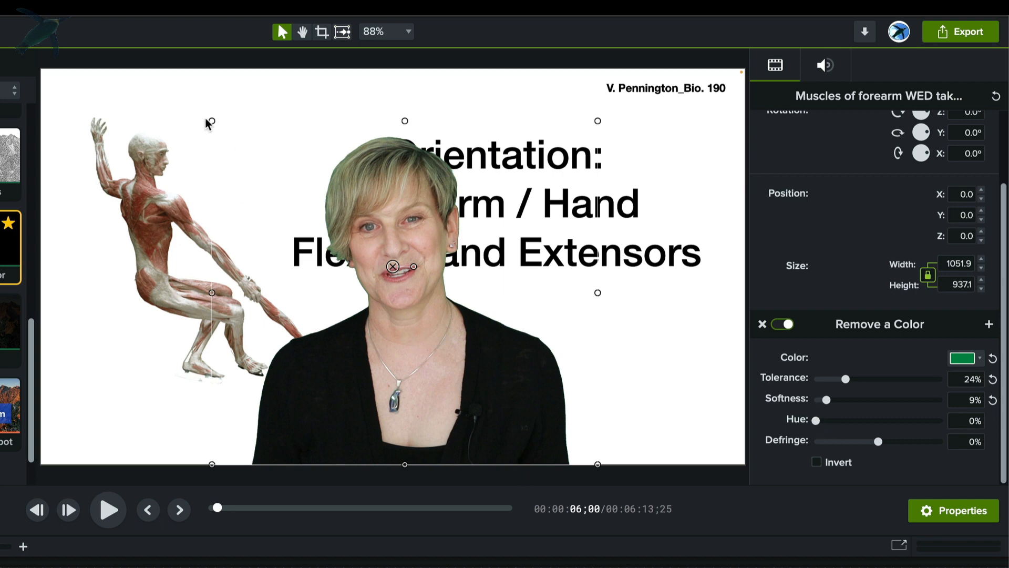
- Scale down the presenter's camera clip, place it in the slide's lower-right corner and play the result
drag(212, 121, 392, 279)
drag(513, 418, 671, 418)
click(499, 485)
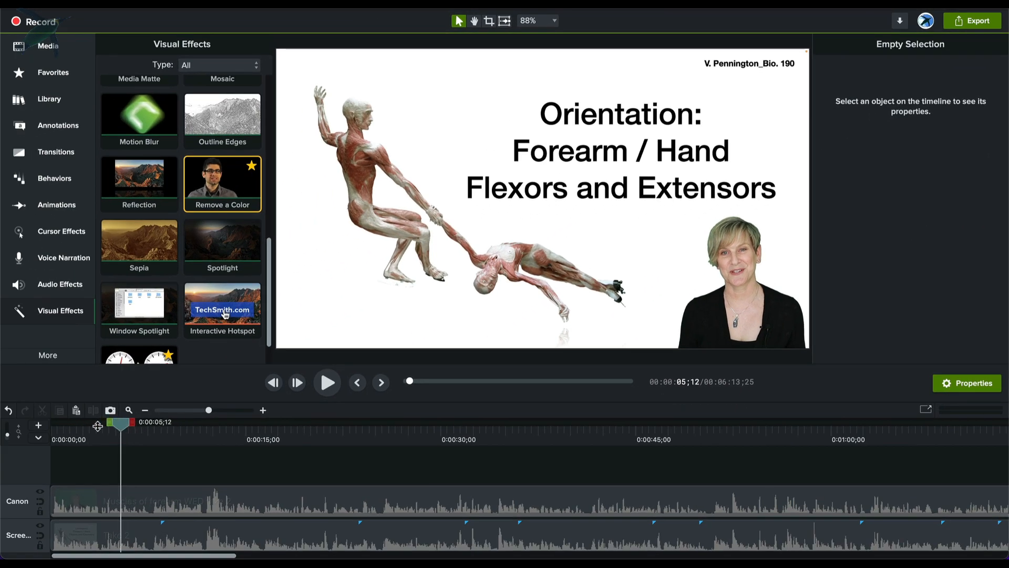
key(space)
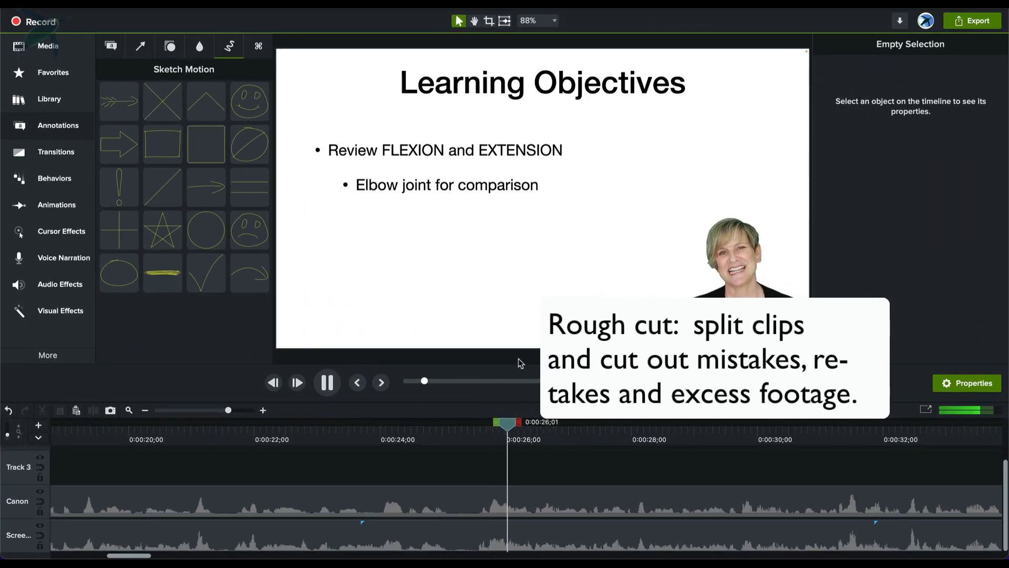
- Ripple delete the short pause from about 0:00:25;04 to 0:00:25;17 on both tracks and play back across the cut
key(space)
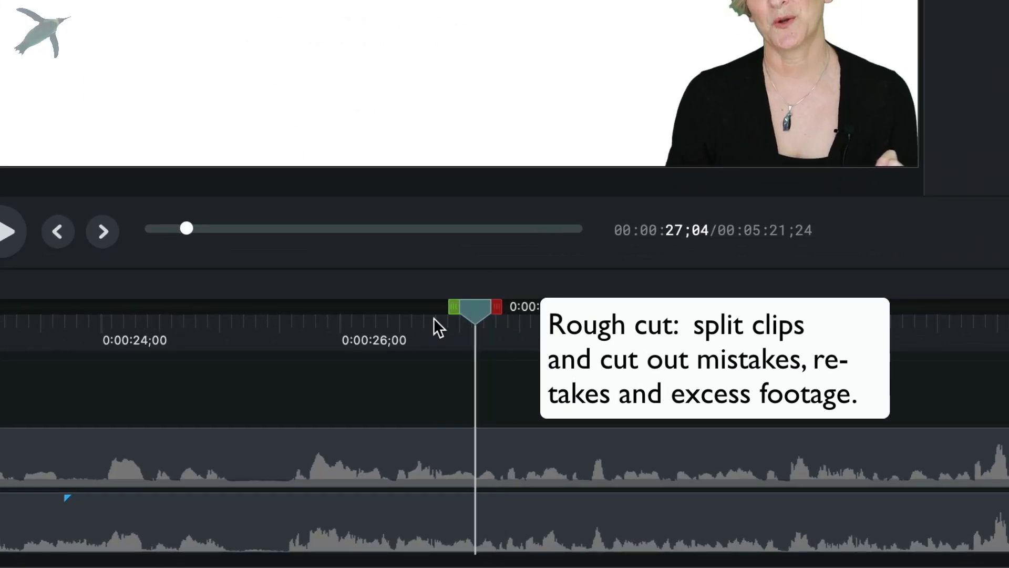
drag(433, 318, 308, 315)
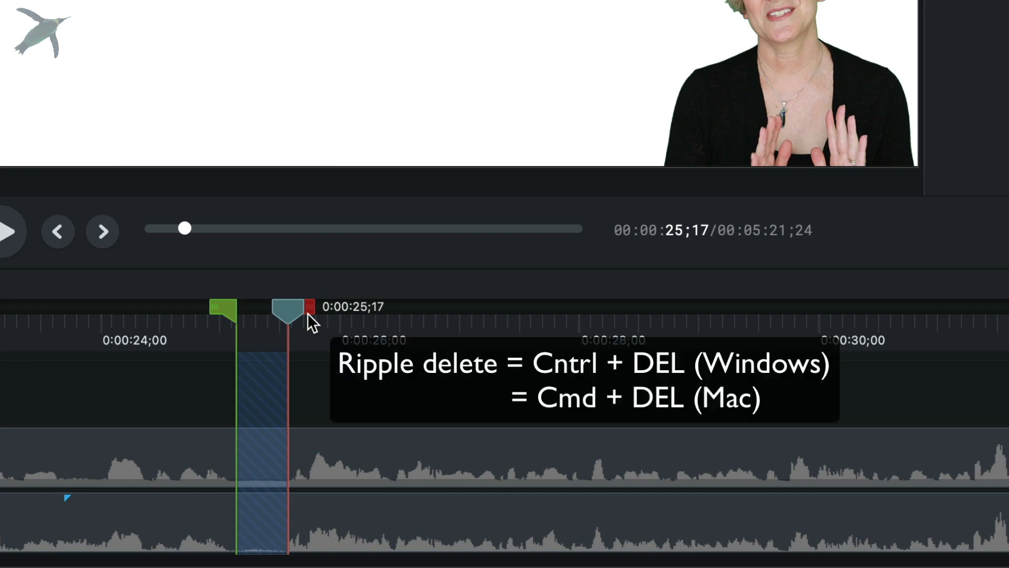
key(ctrl+Delete)
drag(248, 313, 165, 311)
key(space)
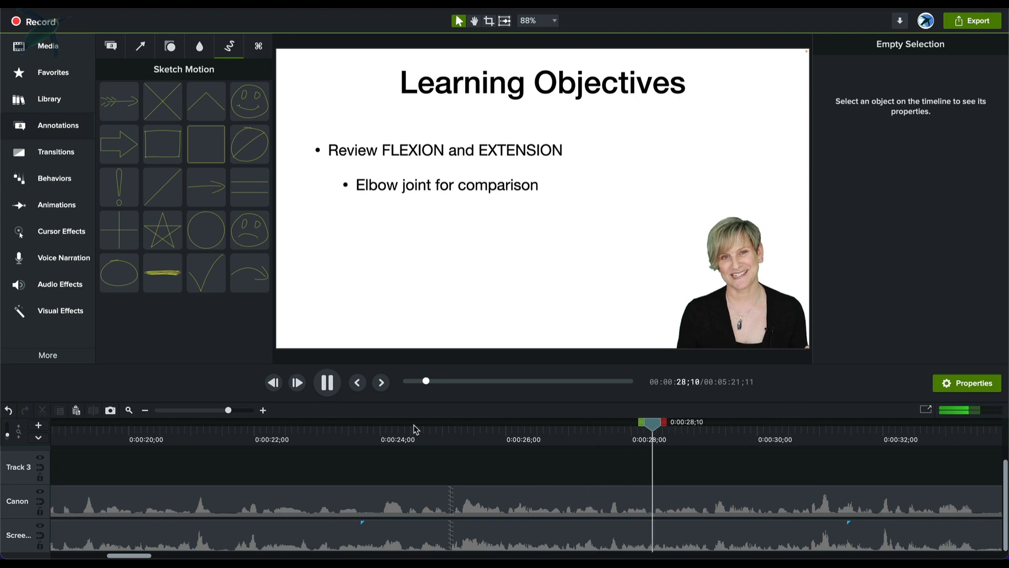
- Play back the footage around 0:00:30 repeatedly, with the timeline magnified, to locate where the next unwanted passage begins
key(space)
scroll(417, 475, left, 6)
click(284, 426)
key(space)
key(space)
click(282, 426)
drag(282, 427, 353, 427)
key(super+equal)
key(space)
click(352, 424)
key(space)
click(292, 424)
key(space)
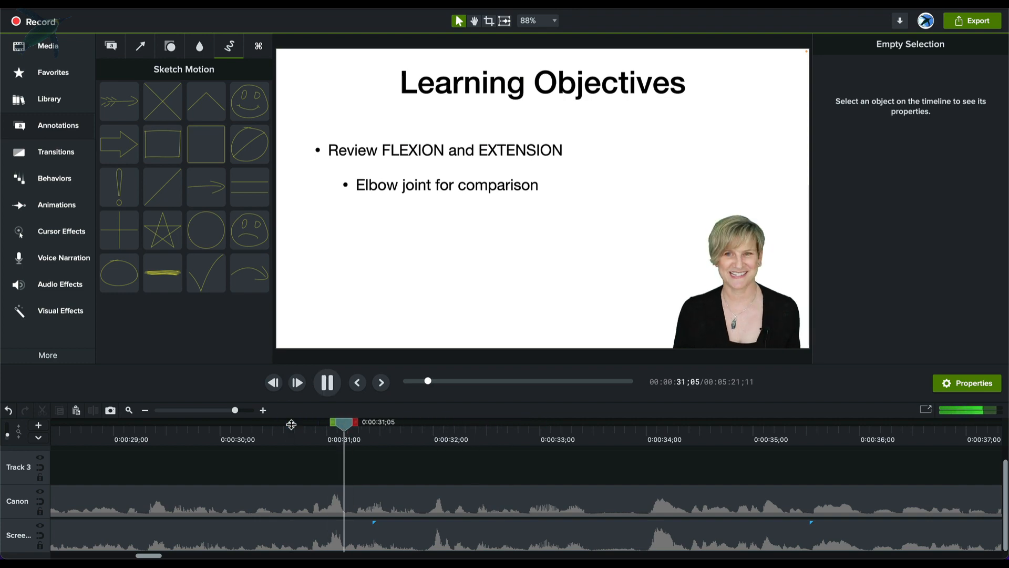
key(space)
- Ripple delete the range from about 0:00:30;20 to 0:00:34;12 on both tracks and resume playback
click(293, 424)
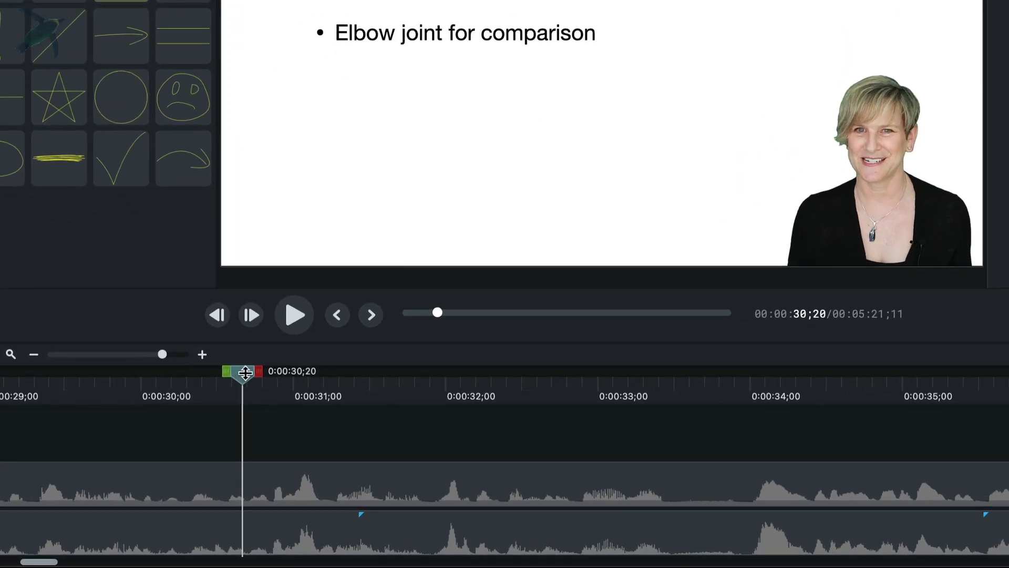
drag(245, 373, 829, 376)
key(space)
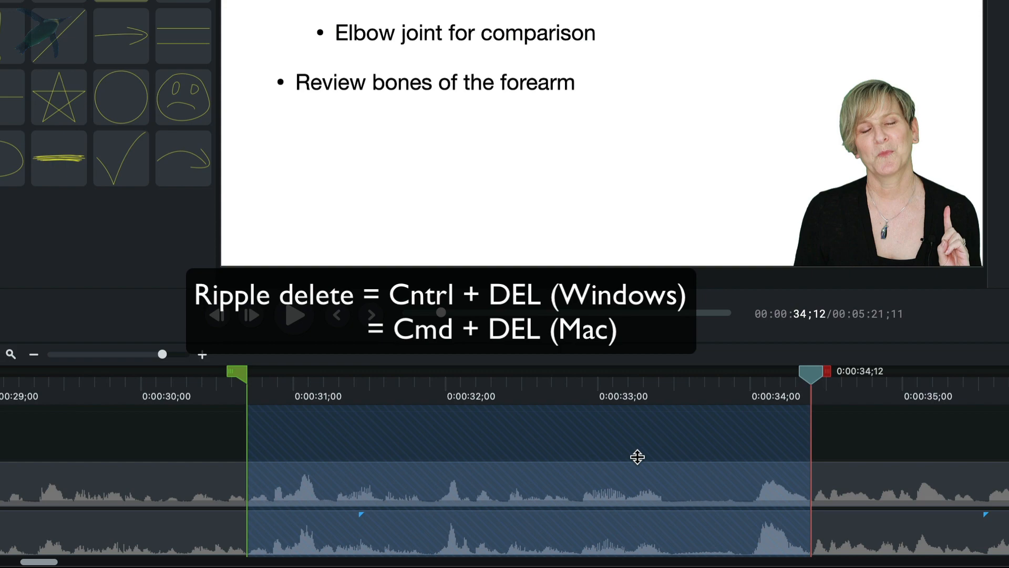
key(super+BackSpace)
key(space)
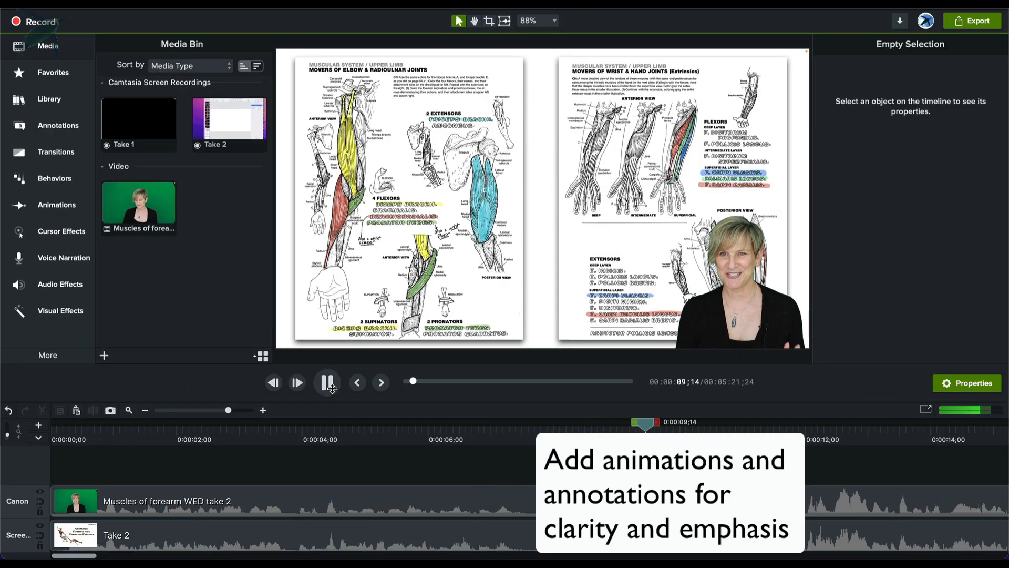
- Add a yellow sad-face sketch motion near 0:00:13, shrink it to 47.1% and place it beside the presenter, playing the result
click(328, 385)
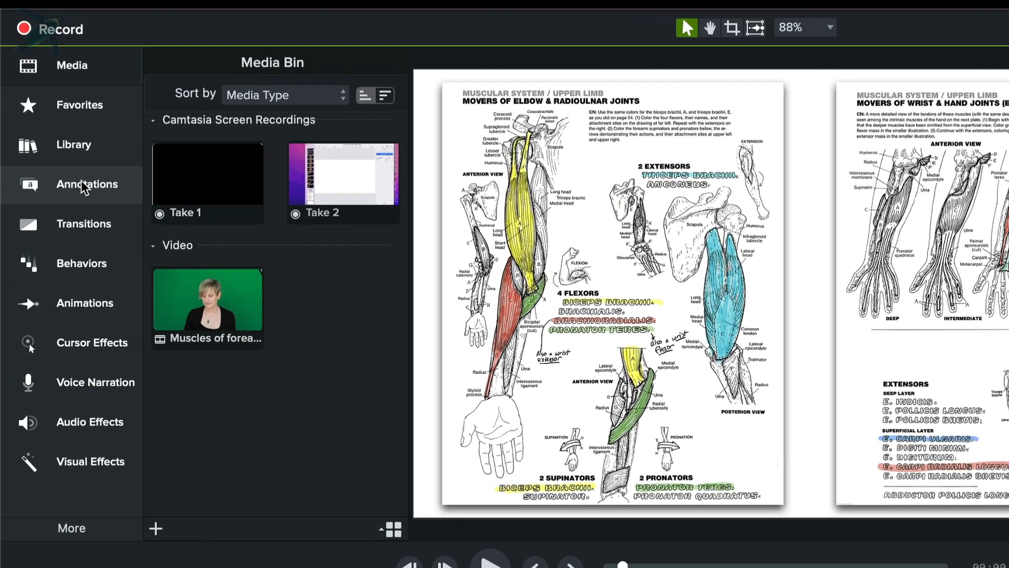
click(79, 161)
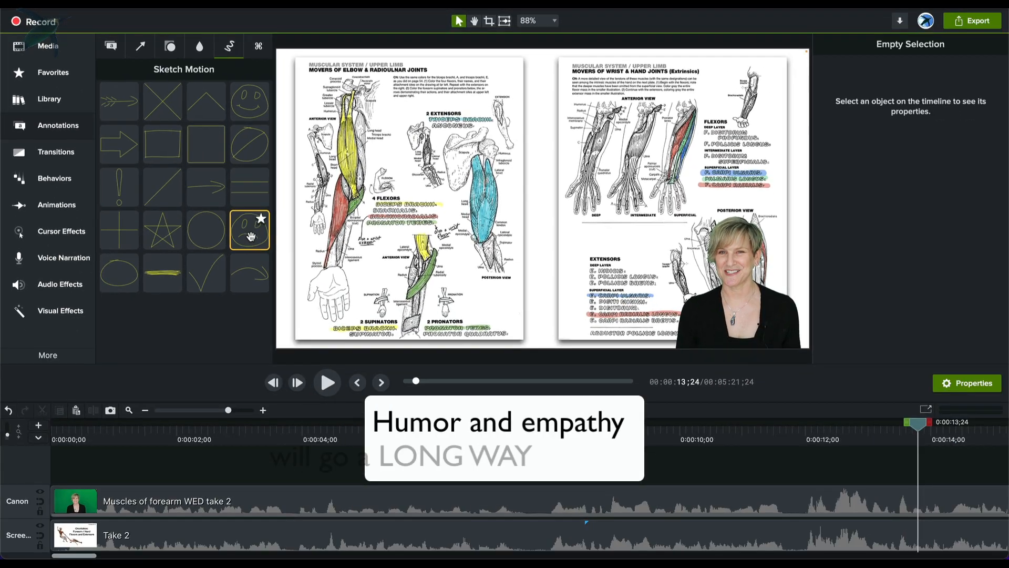
drag(250, 236, 544, 176)
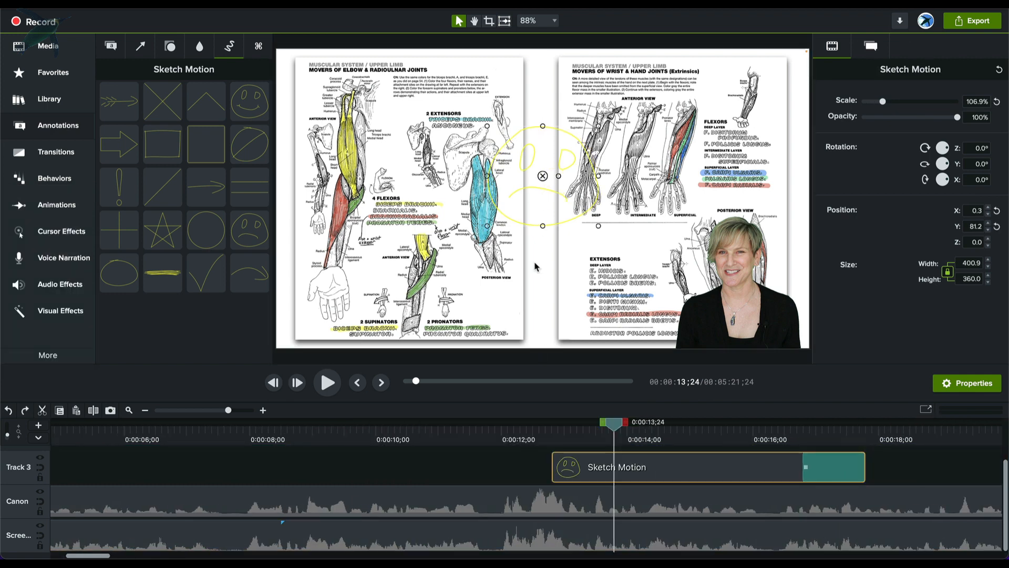
drag(600, 227, 561, 190)
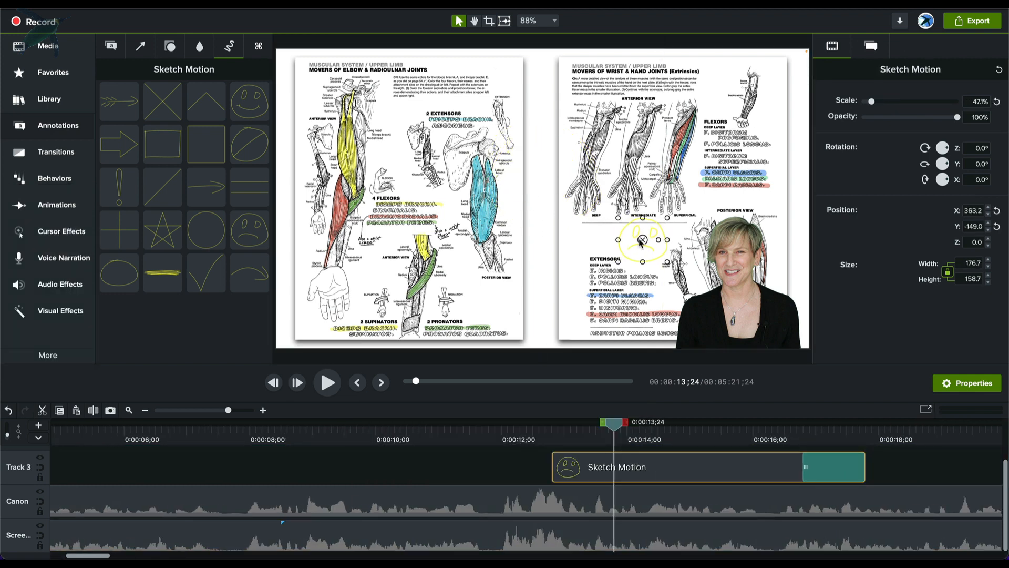
click(500, 426)
key(space)
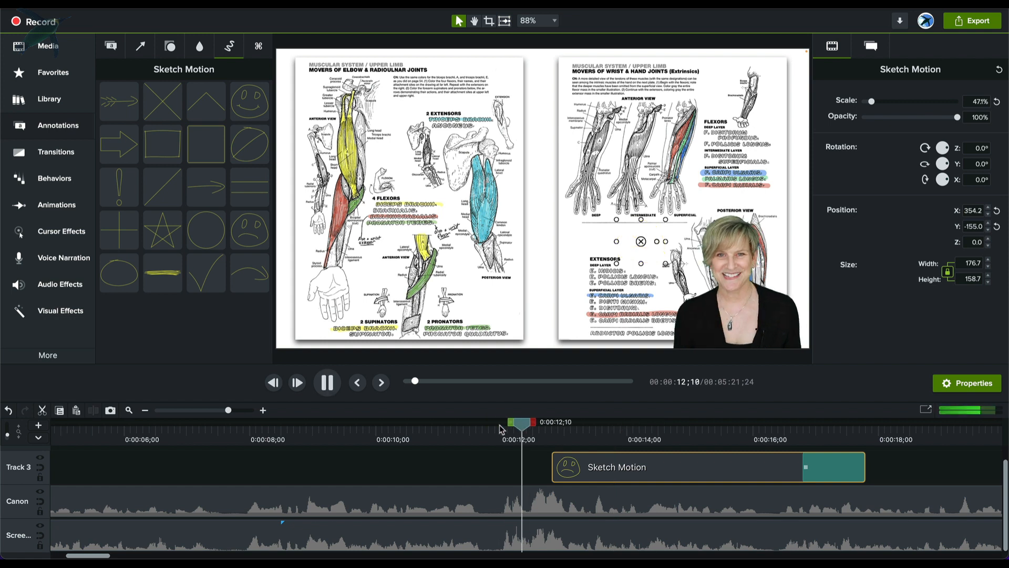
click(518, 359)
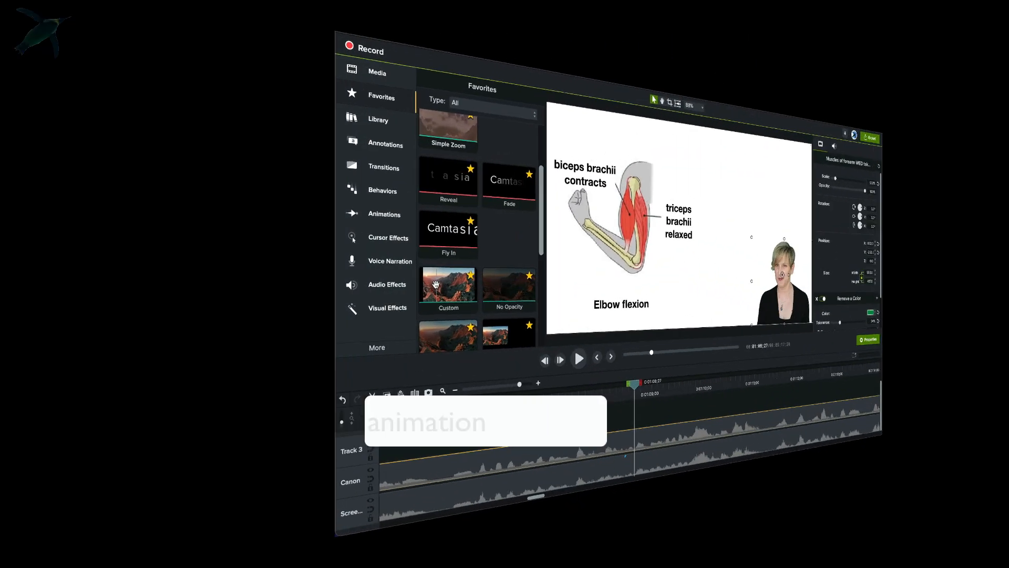
- Add a custom animation to the presenter's camera clip and align it to run from about 0:01:08;24 to 0:01:09;24
drag(435, 284, 648, 441)
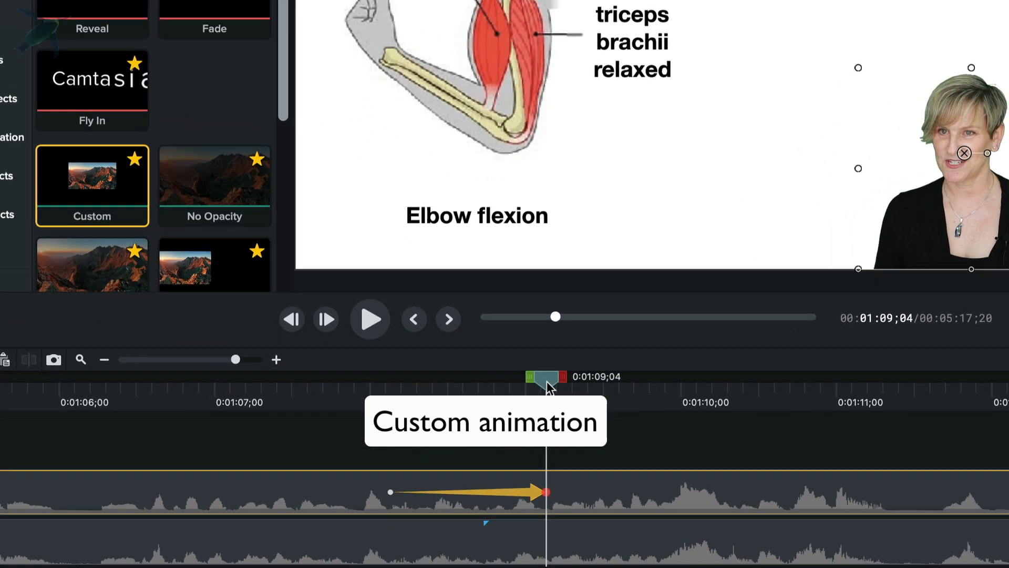
drag(514, 394, 368, 396)
key(space)
key(space)
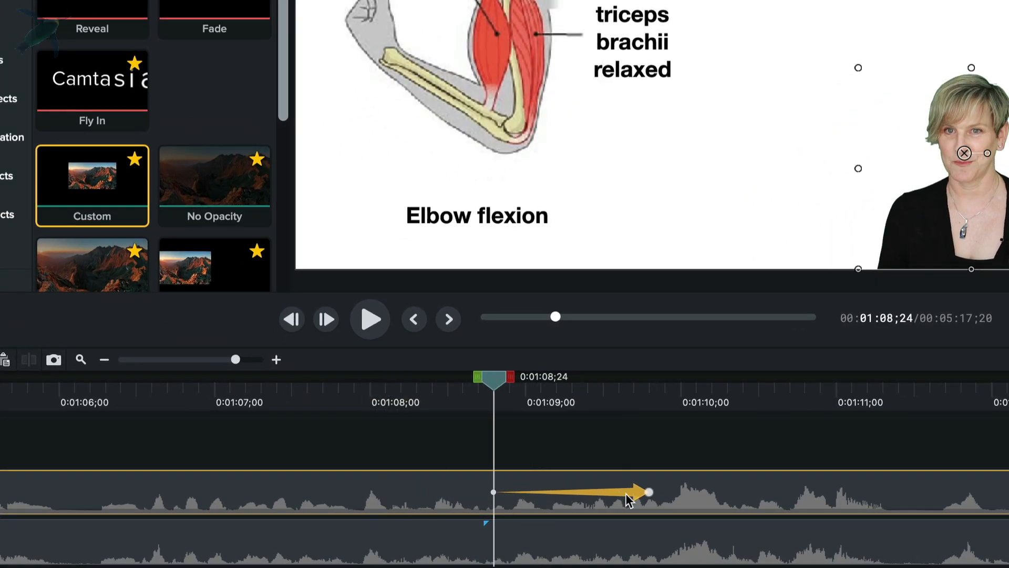
key(space)
key(space)
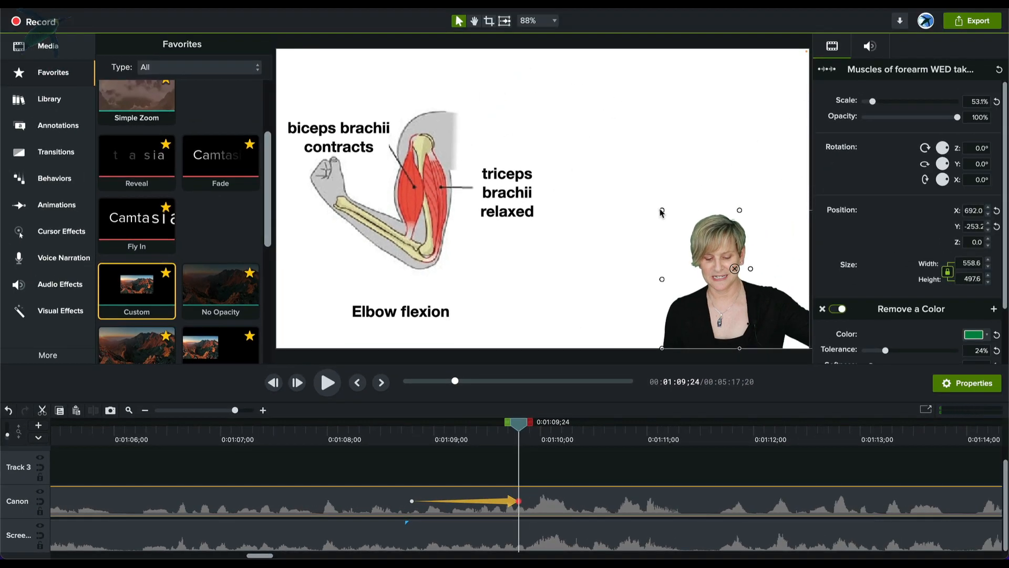
- At the animation's end, reposition the presenter beside the elbow flexion diagram at 54.4% scale, widening the crop to show the raised arm
drag(661, 211, 612, 166)
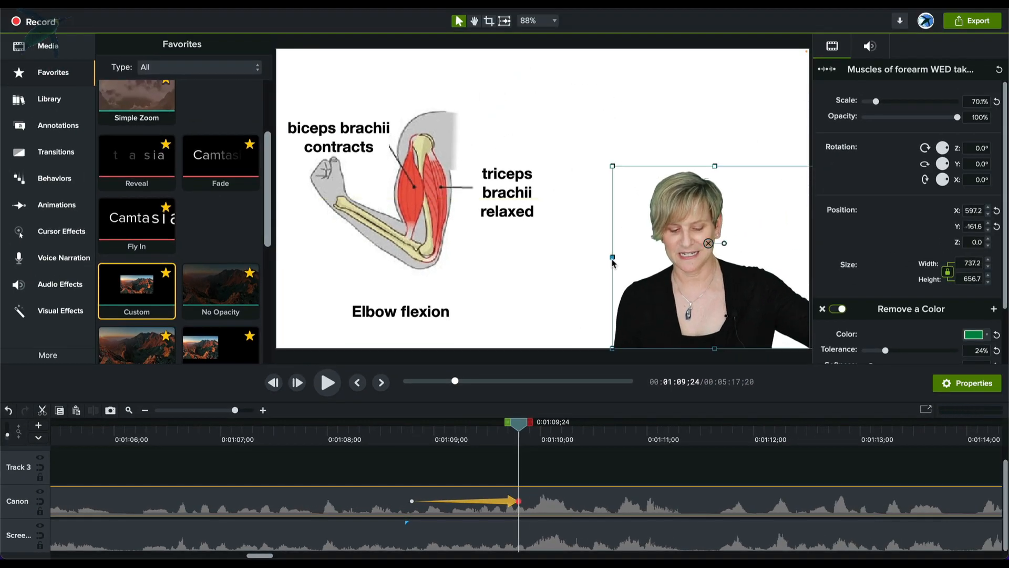
drag(692, 258, 540, 258)
drag(686, 258, 753, 232)
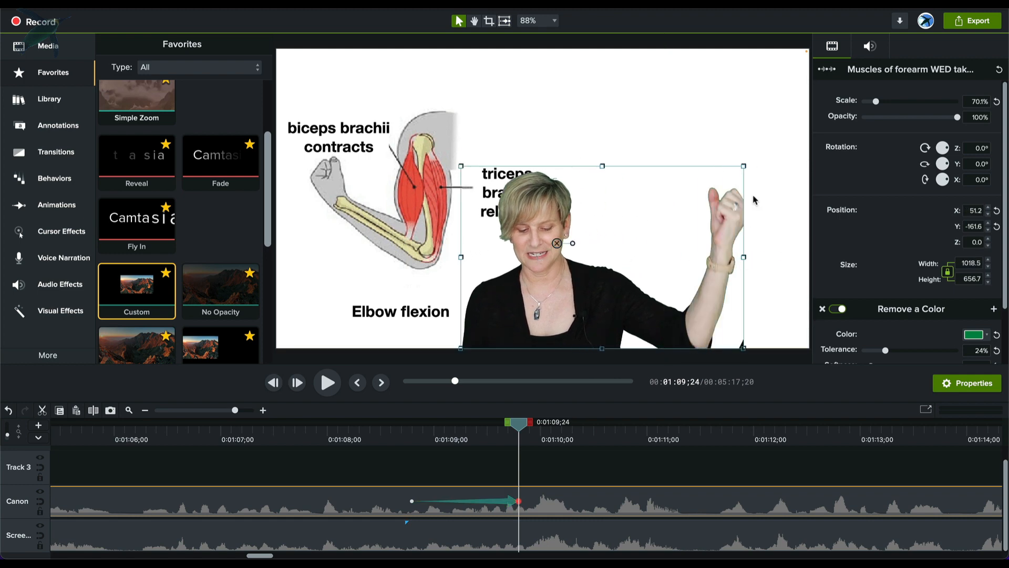
drag(743, 168, 678, 208)
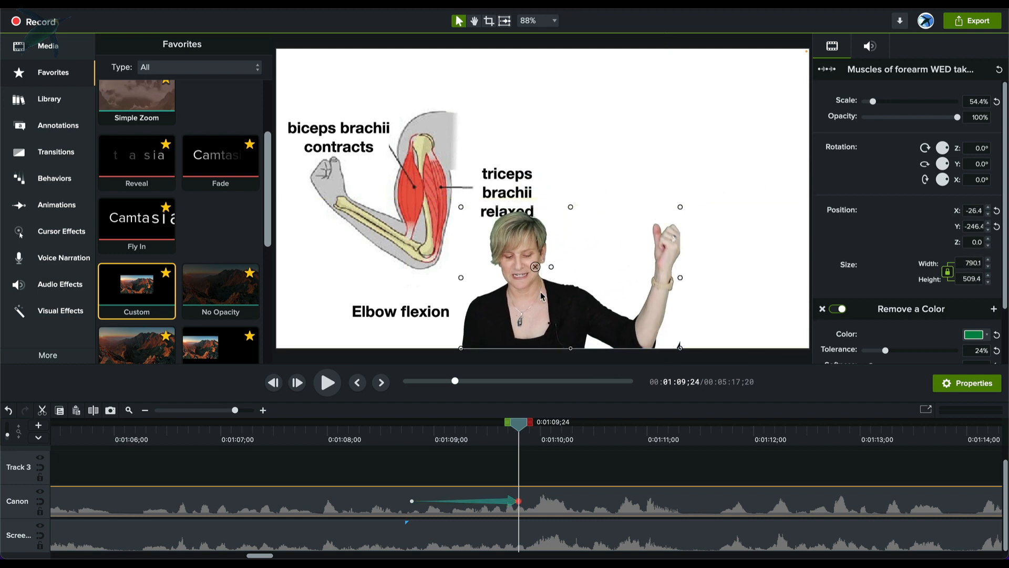
drag(544, 298, 526, 297)
click(402, 427)
key(space)
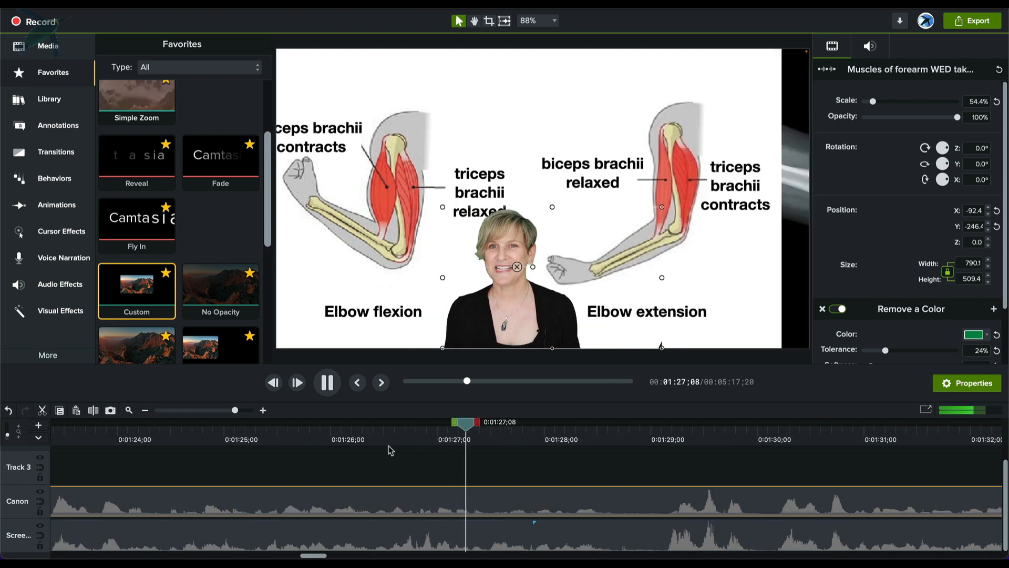
- Add a custom animation ending at 0:01:29;07 that shrinks the presenter, narrows the crop and moves her to the X-ray slide's lower-right corner
key(space)
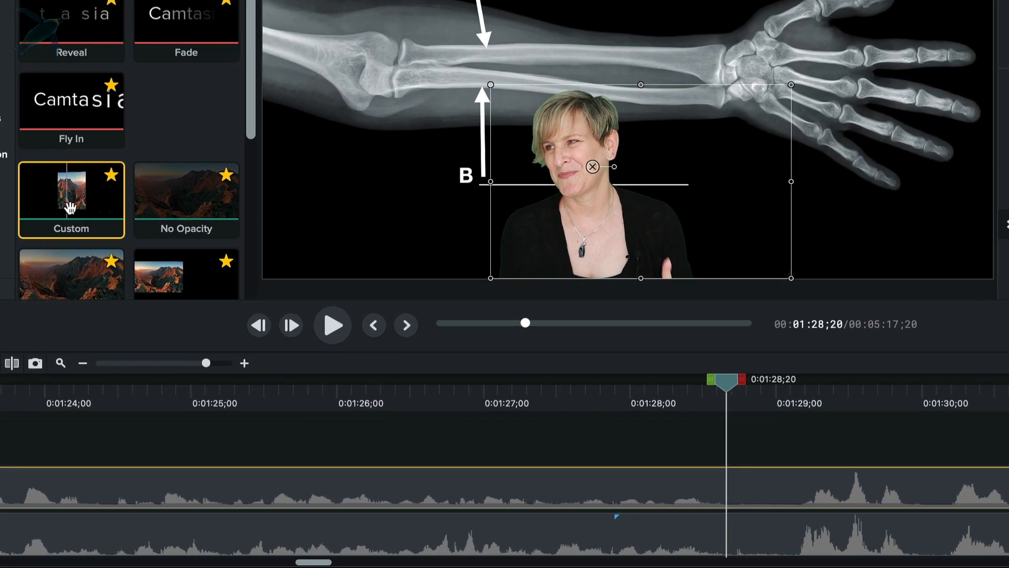
drag(91, 235, 806, 484)
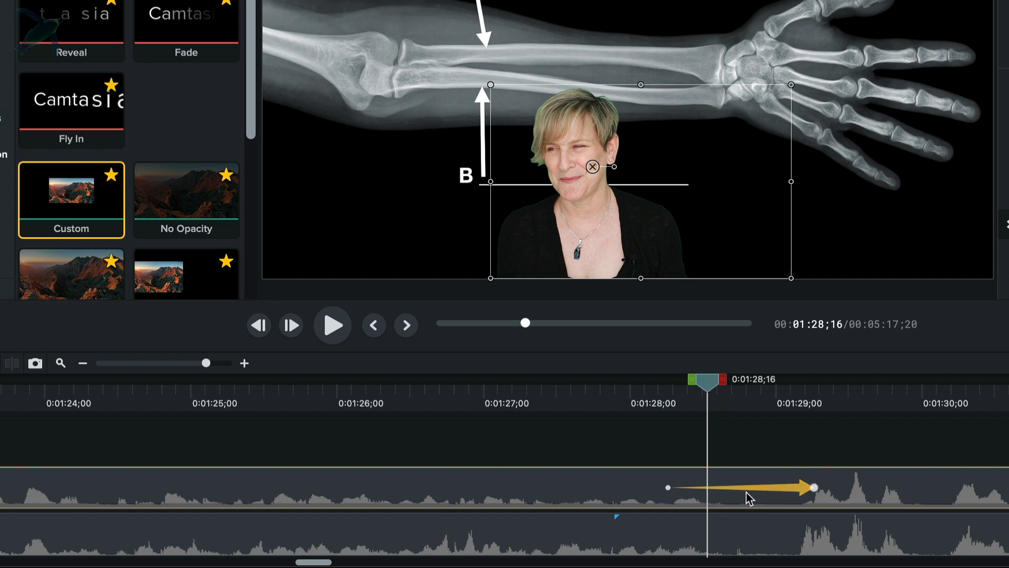
drag(704, 387, 808, 399)
drag(485, 86, 596, 148)
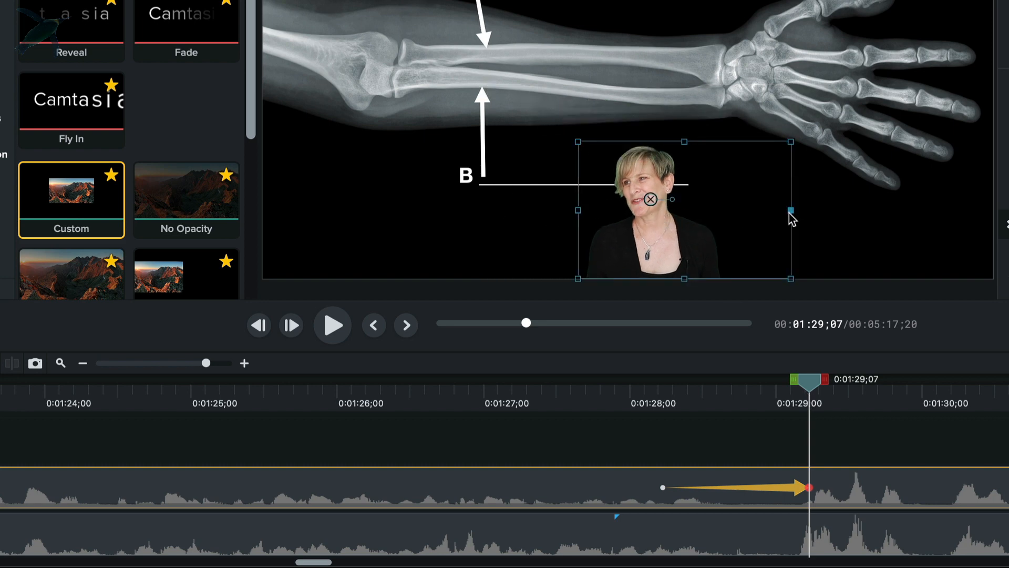
drag(655, 230, 907, 230)
click(876, 296)
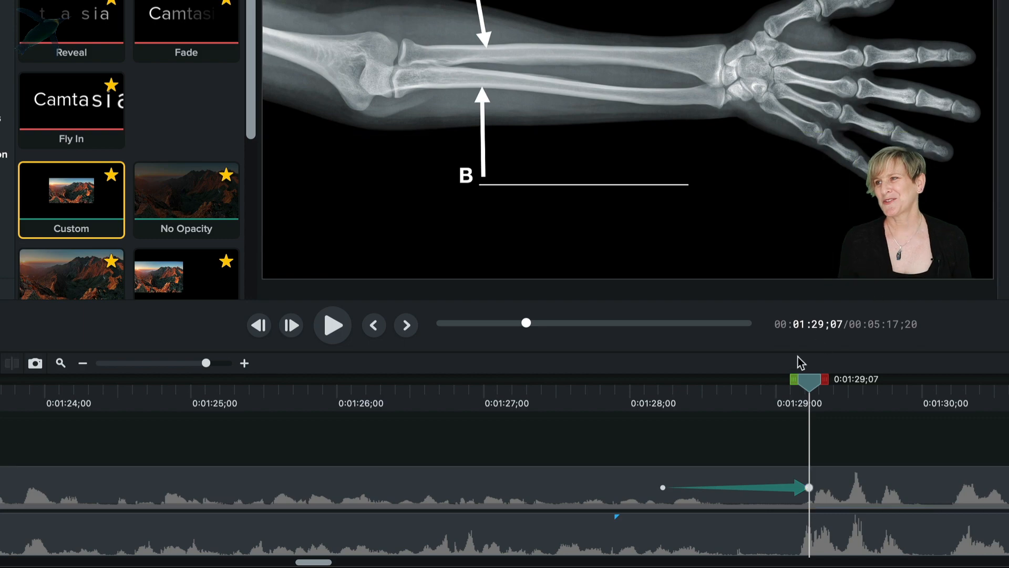
click(608, 394)
key(space)
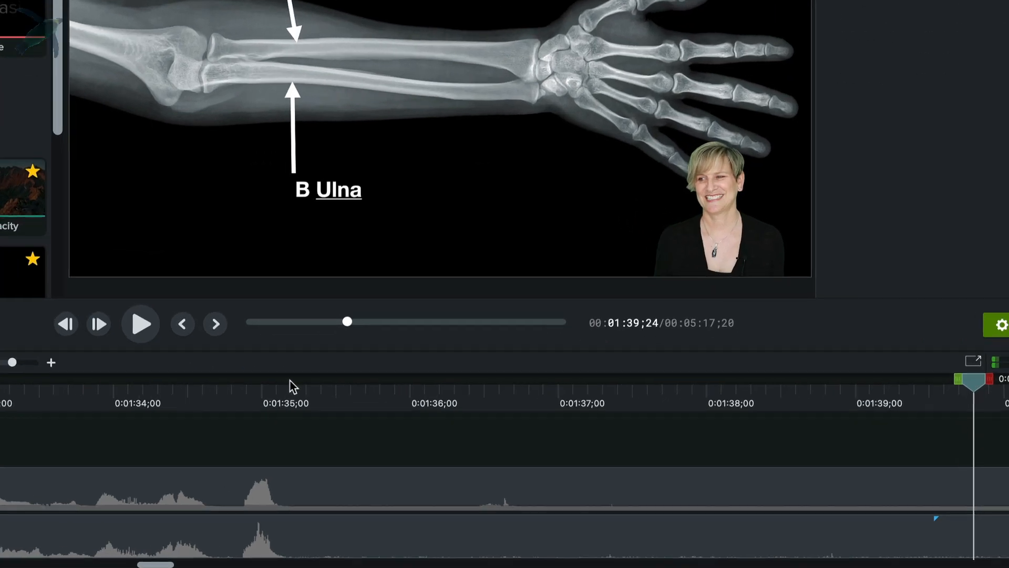
- Ripple delete the silence from 0:01:35;05 to about 0:01:39;15 on both tracks and play back across the cut
click(434, 427)
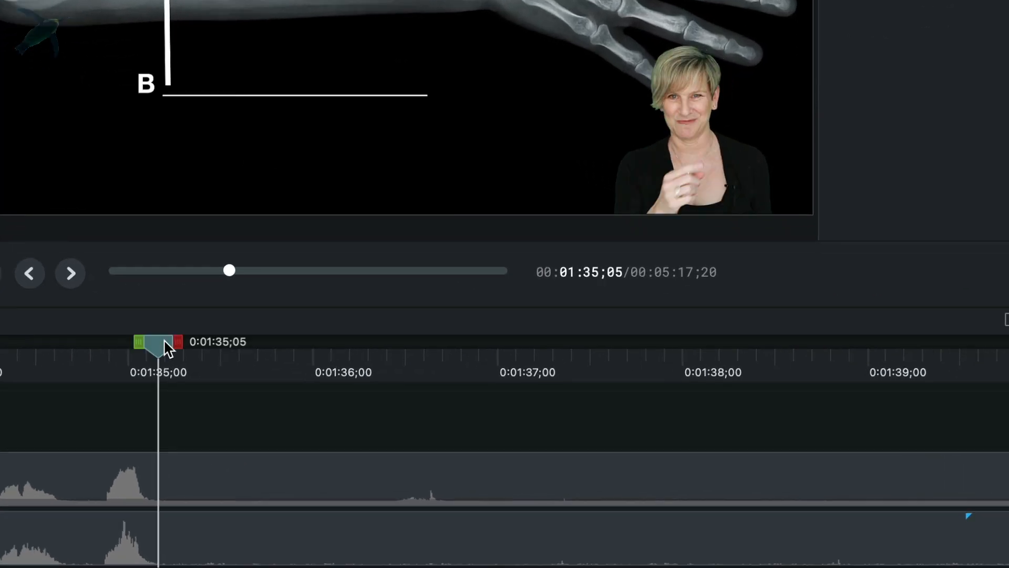
drag(178, 342, 977, 368)
key(ctrl+x)
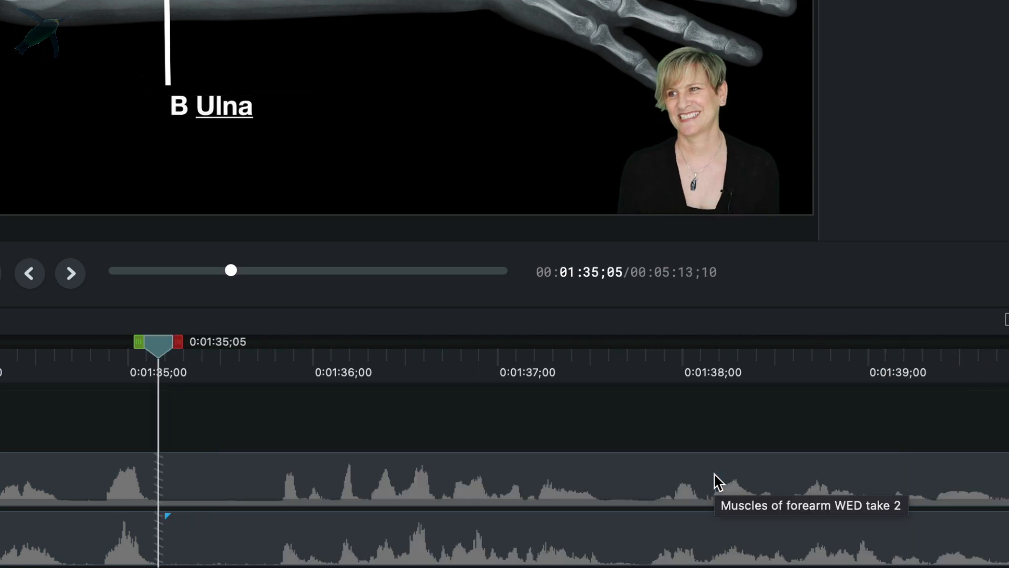
drag(139, 339, 62, 339)
key(space)
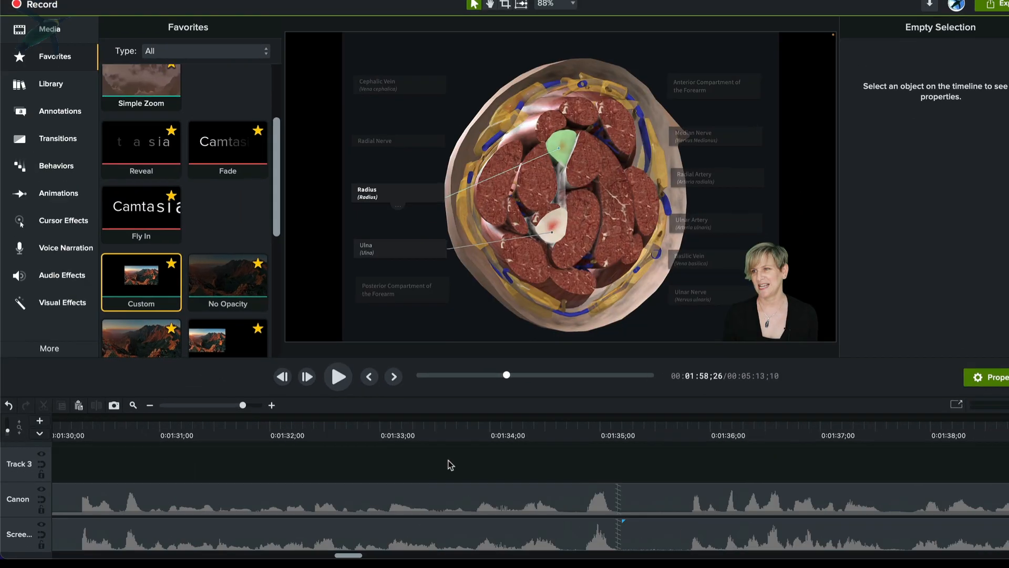
- Enlarge the presenter at the end point of the animation near 0:01:29 and play the result
scroll(451, 465, left, 10)
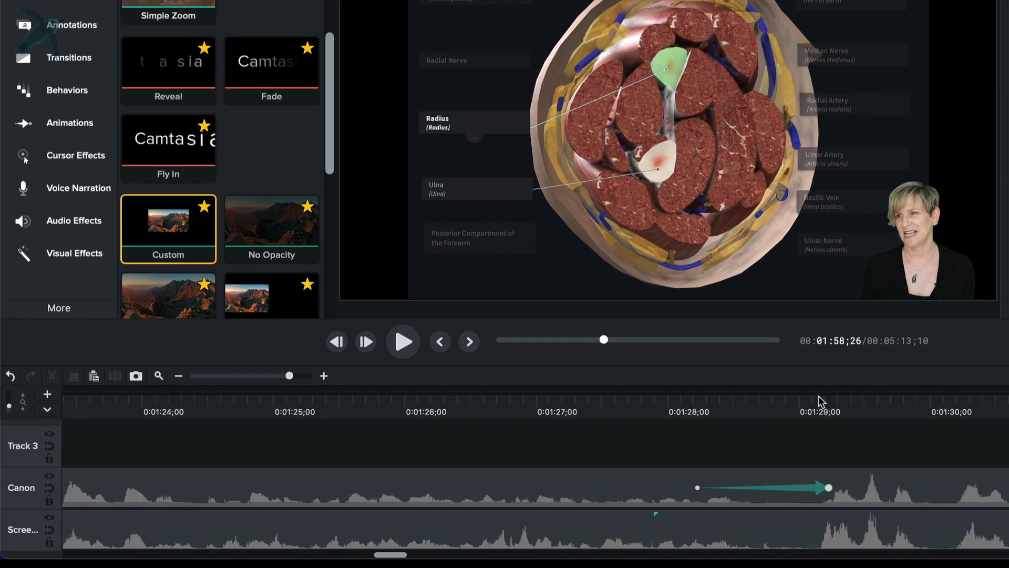
click(824, 412)
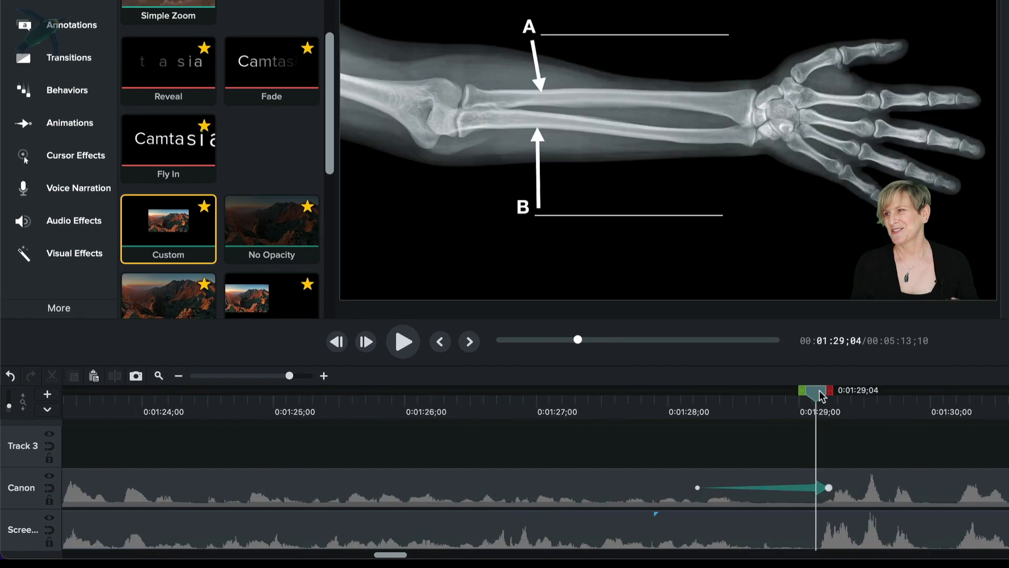
click(829, 488)
drag(850, 178, 802, 138)
key(space)
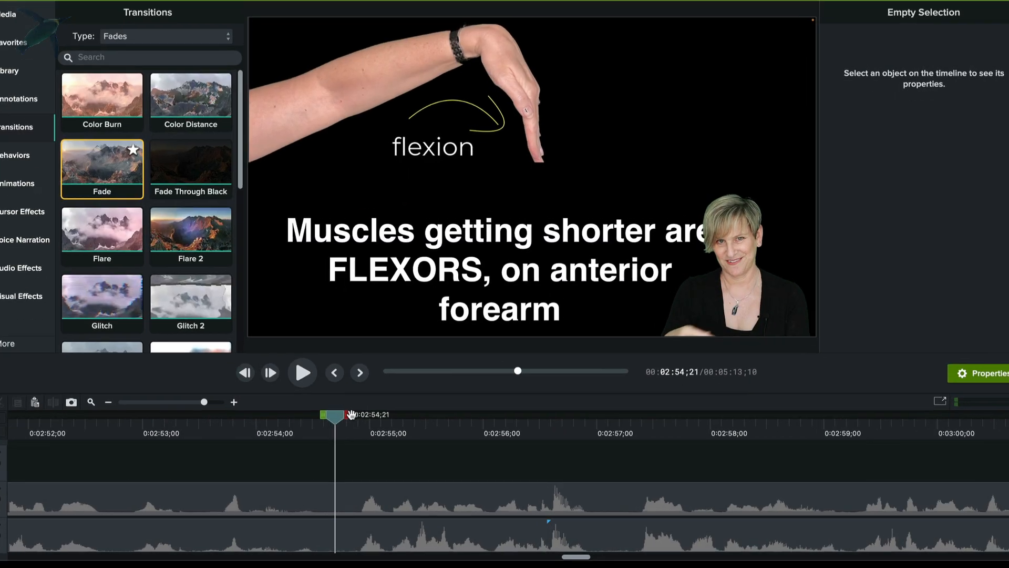
- Ripple delete the range from 0:02:54;19 to about 0:02:57;06 on both tracks and play back across the cut
mouse_move(356, 427)
mouse_down()
mouse_move(505, 423)
mouse_move(354, 422)
mouse_up()
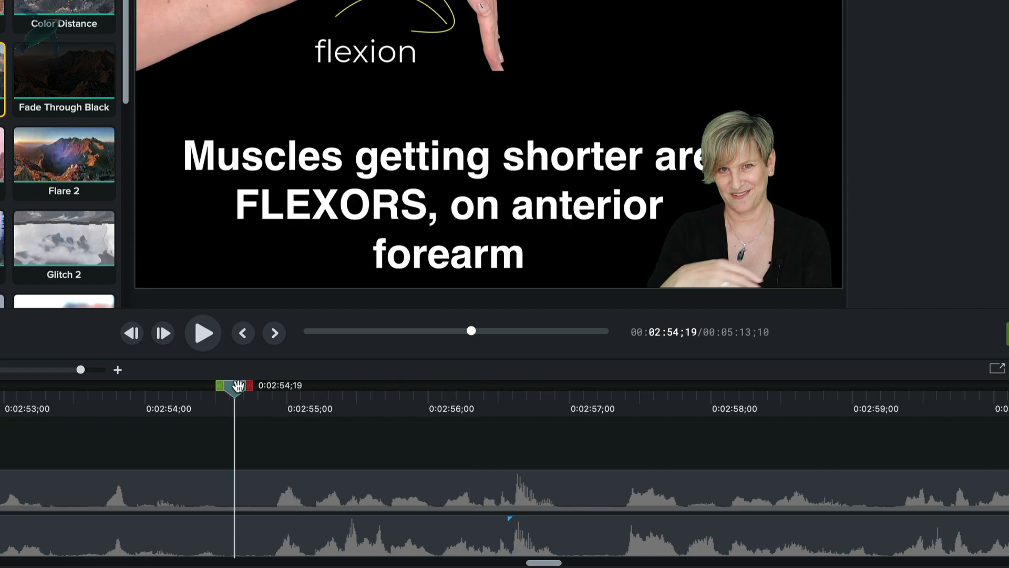
mouse_move(252, 384)
mouse_down()
mouse_move(629, 386)
mouse_move(616, 387)
mouse_up()
click(526, 419)
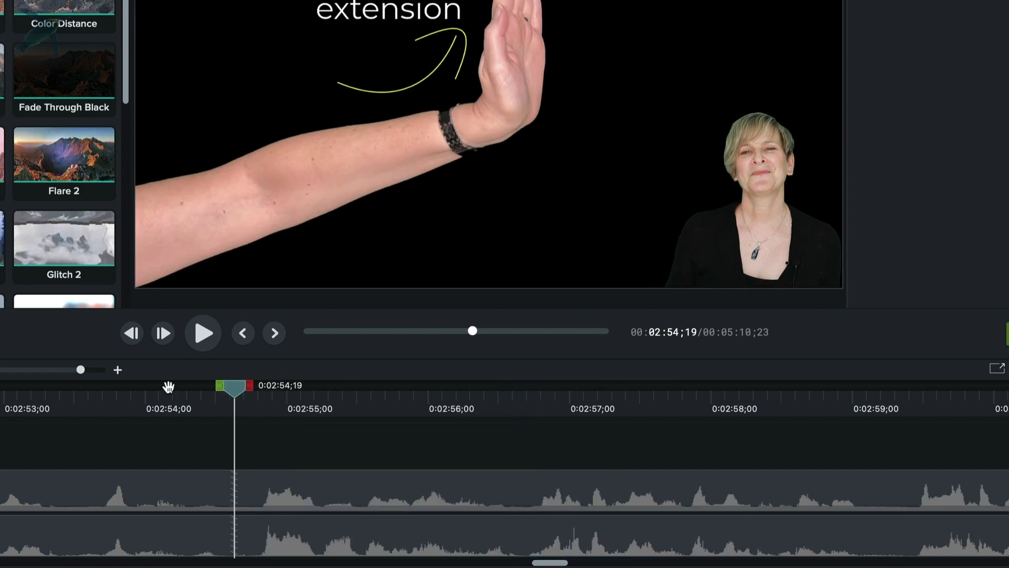
click(169, 385)
key(space)
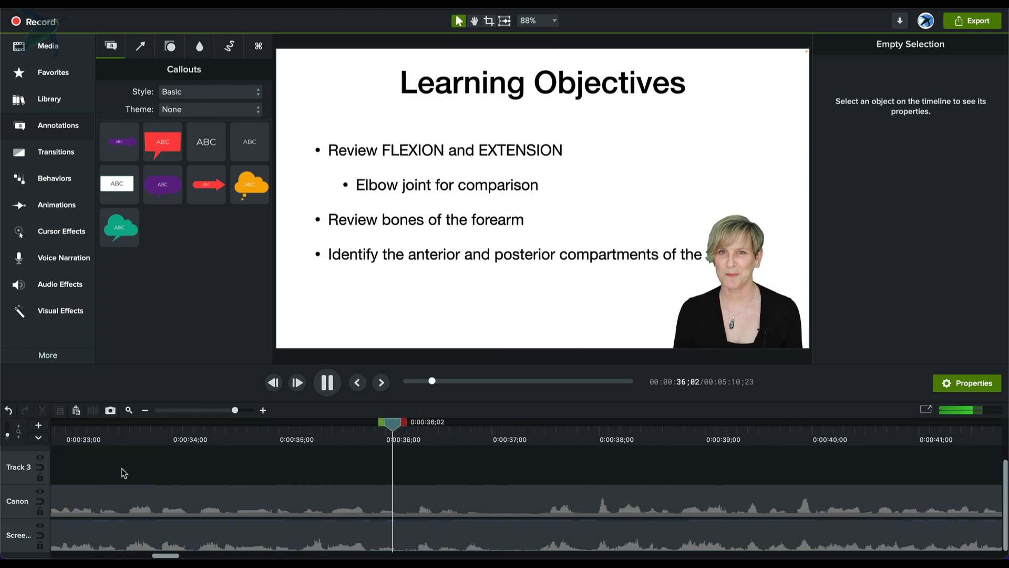
- Add a custom animation ending near 0:00:31;10 that shrinks the presenter to 35.6% in the Learning Objectives slide's lower-right corner
key(space)
scroll(151, 484, left, 10)
click(260, 428)
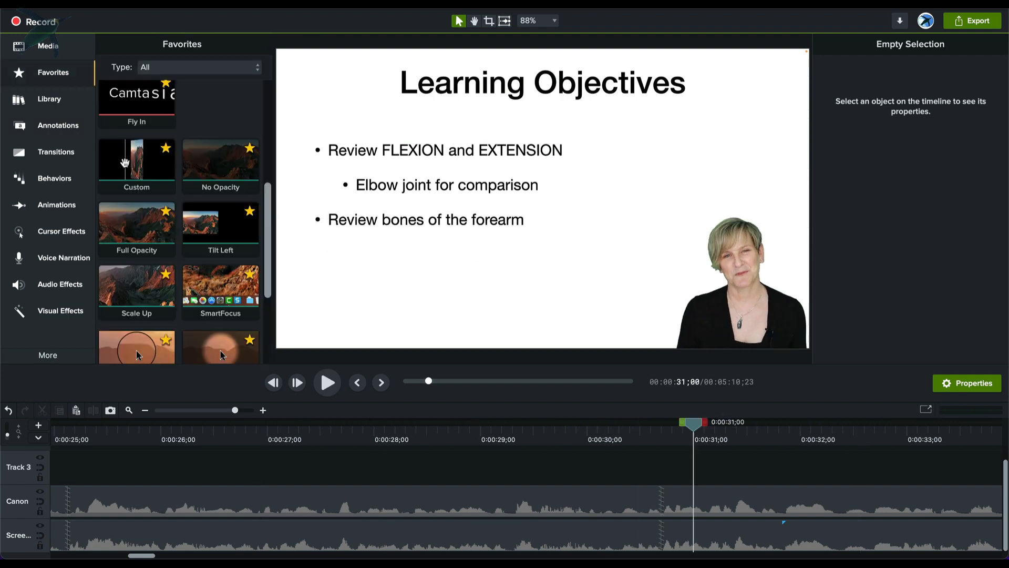
drag(158, 164, 716, 504)
drag(888, 493, 910, 493)
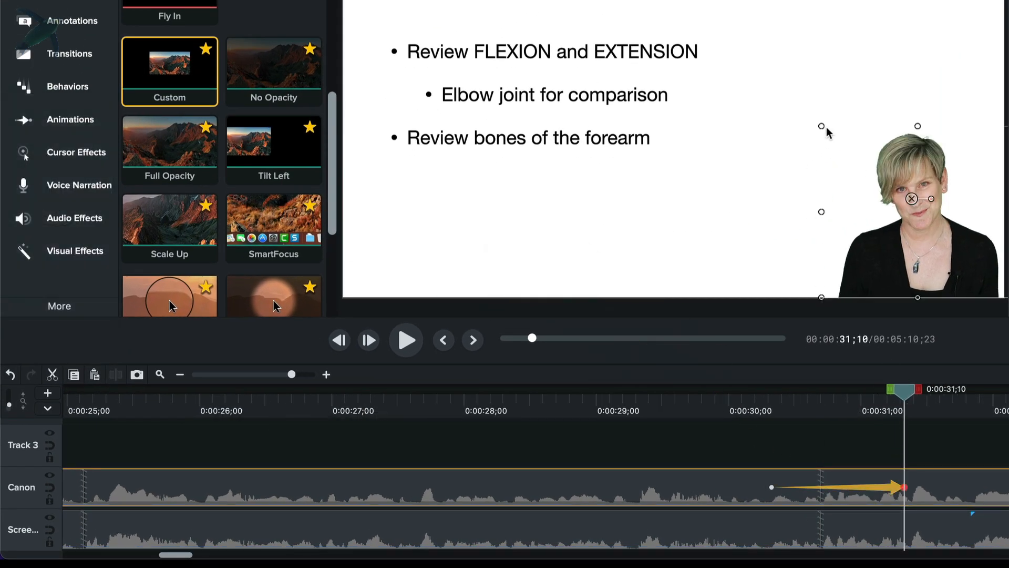
drag(821, 128, 885, 184)
drag(881, 424, 739, 407)
key(space)
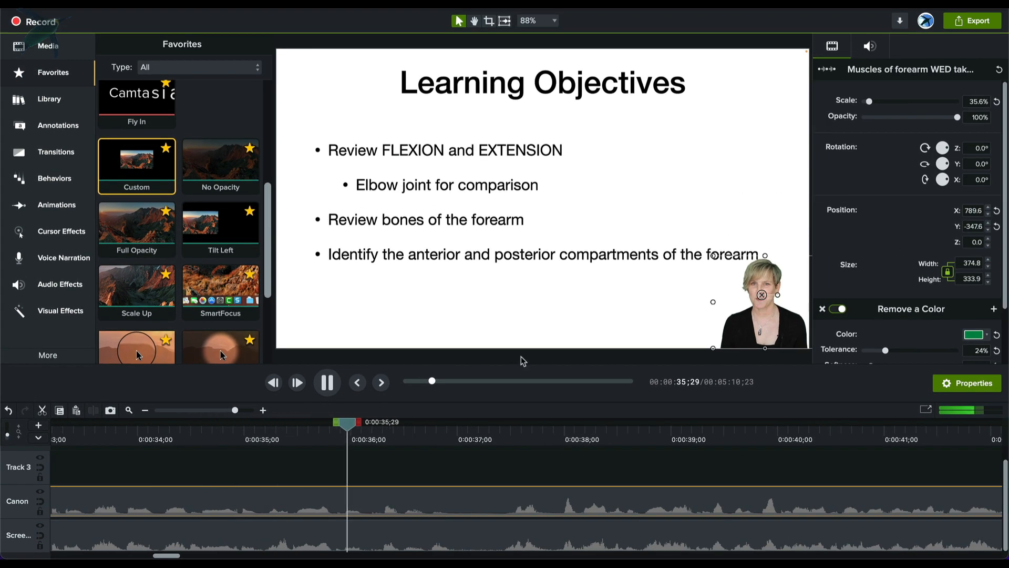
click(520, 360)
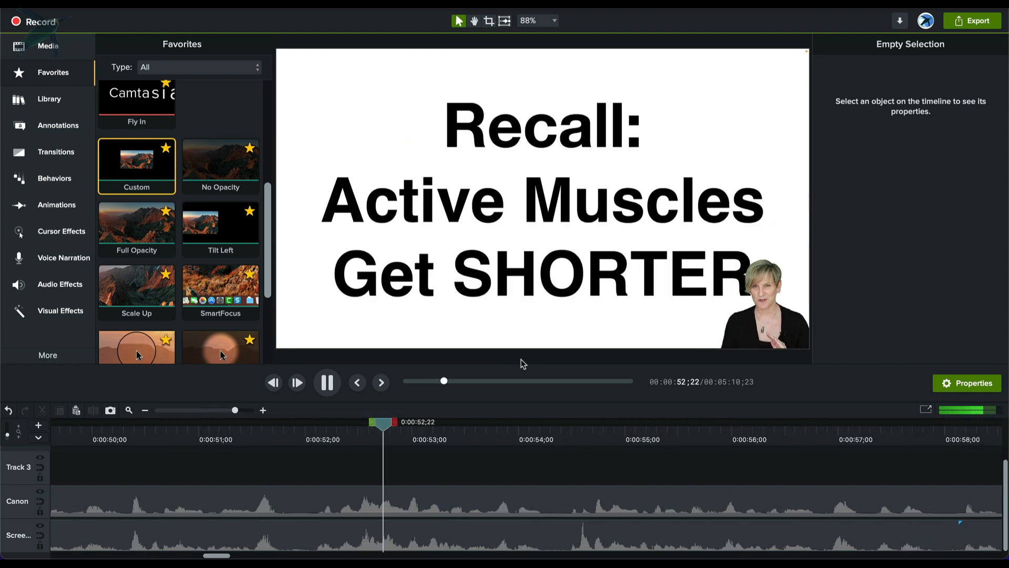
- Add a custom animation near 0:00:58 on the FLEXION slide that enlarges the presenter again, and play it back
key(space)
drag(137, 165, 158, 501)
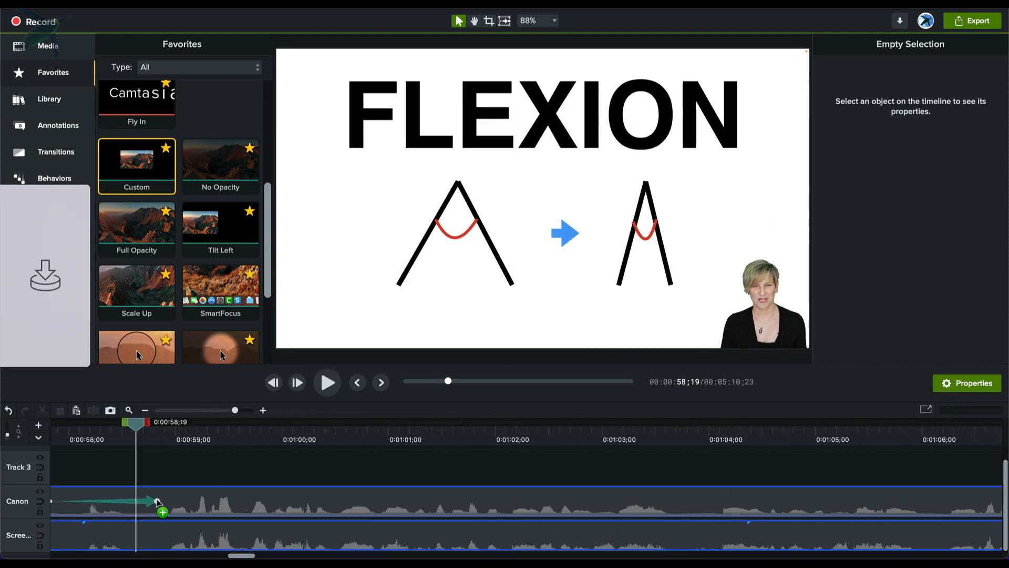
double_click(150, 500)
drag(711, 255, 658, 211)
scroll(158, 428, left, 5)
click(158, 428)
key(space)
click(387, 361)
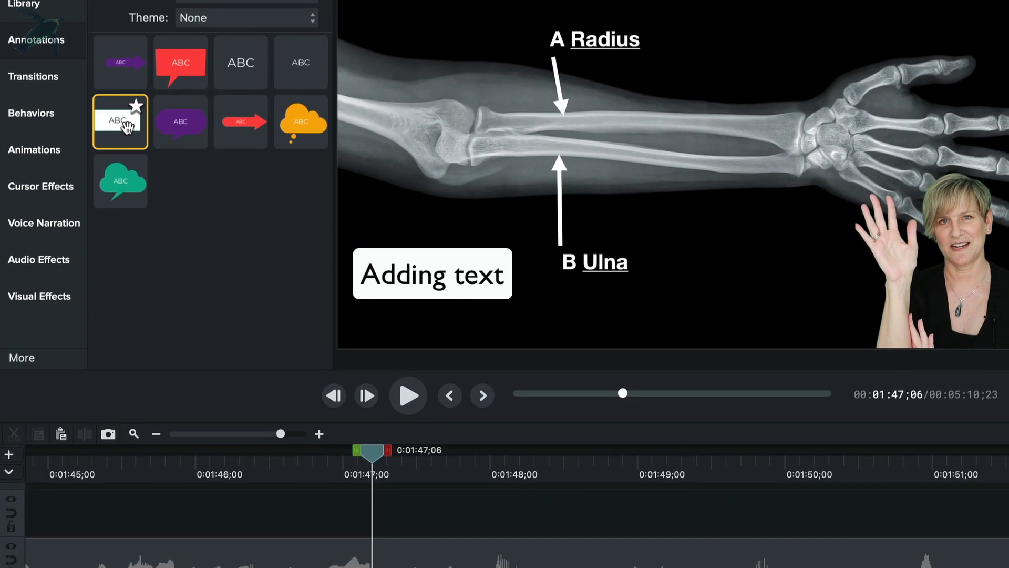
- Add a white callout reading "Radius follows the thumb" at 0:01:47;06 and place it above the forearm at X 129, Y 268
drag(127, 126, 377, 524)
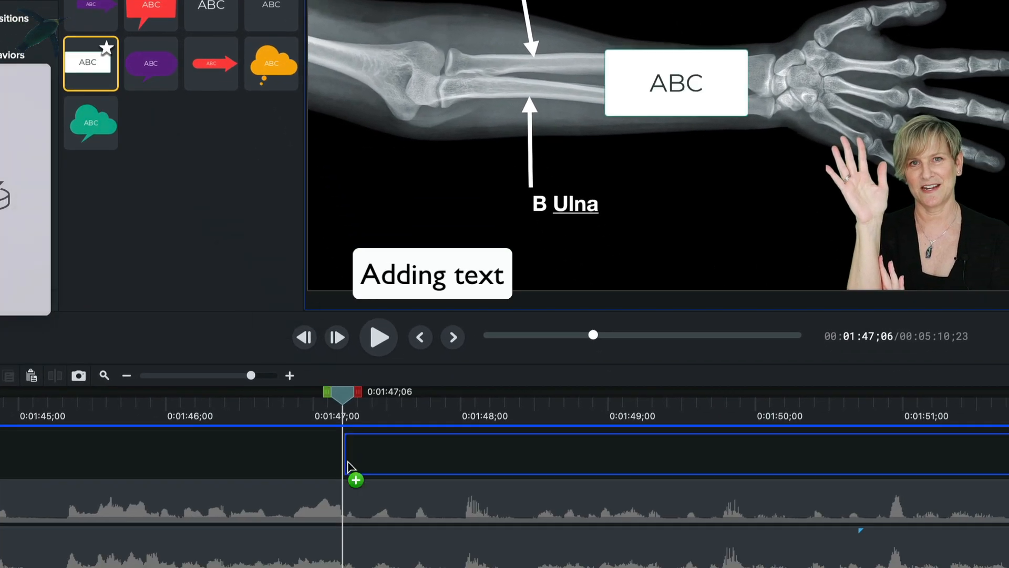
drag(342, 463, 344, 464)
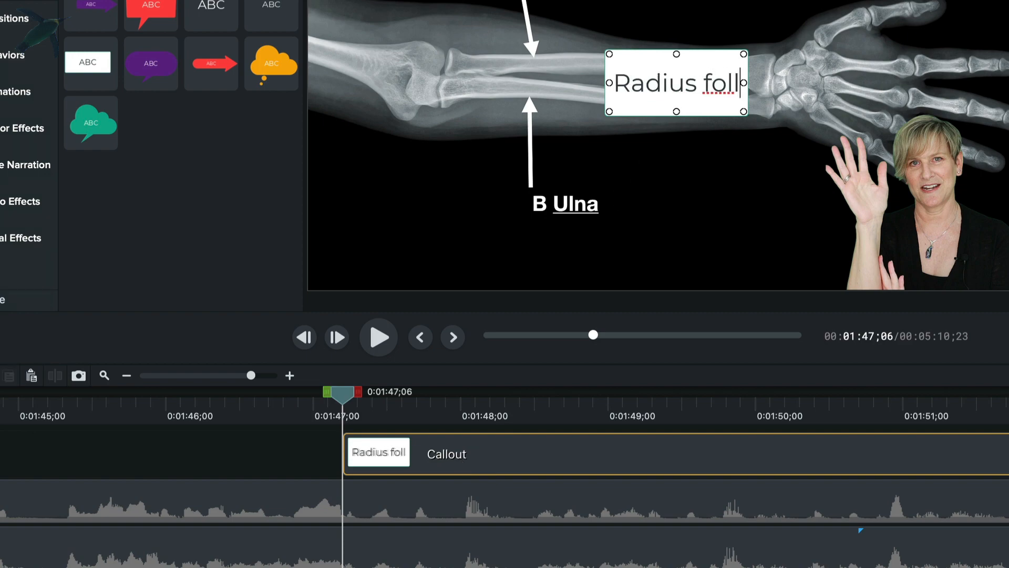
text(thumb)
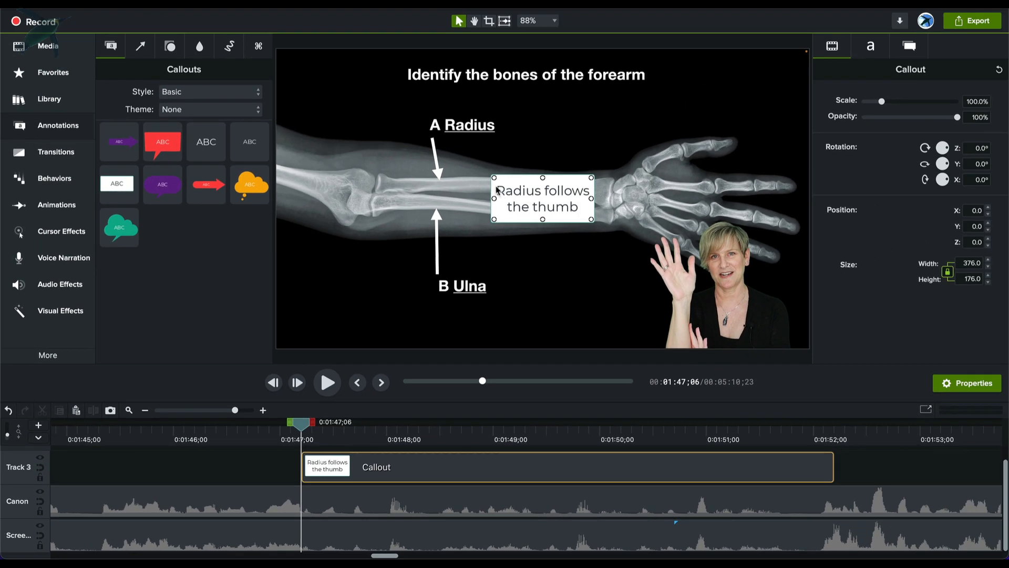
drag(542, 199, 578, 126)
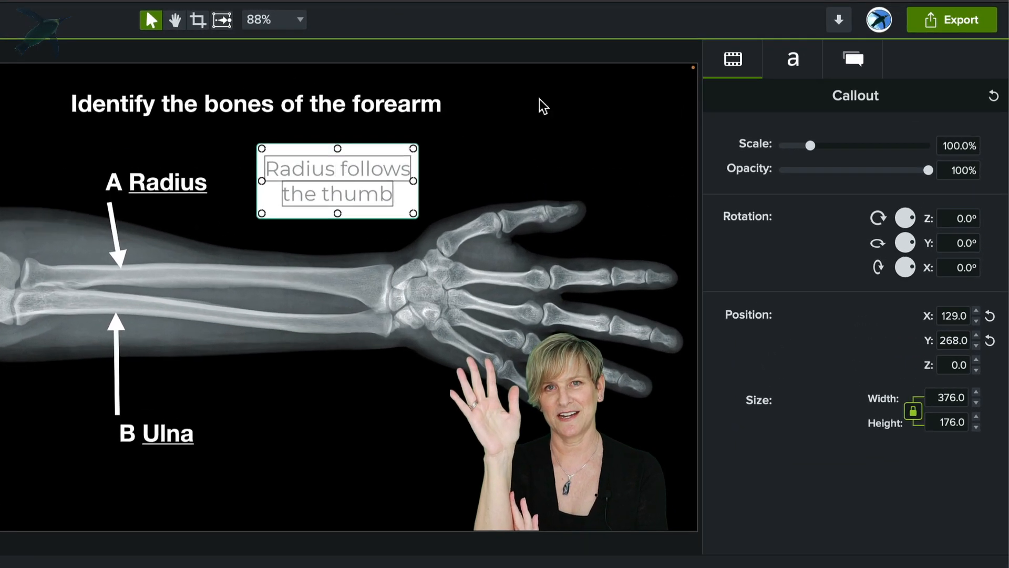
- Apply the Penguin Prof text theme to the "Radius follows the thumb" callout, then enlarge and reposition it above the radius
click(799, 63)
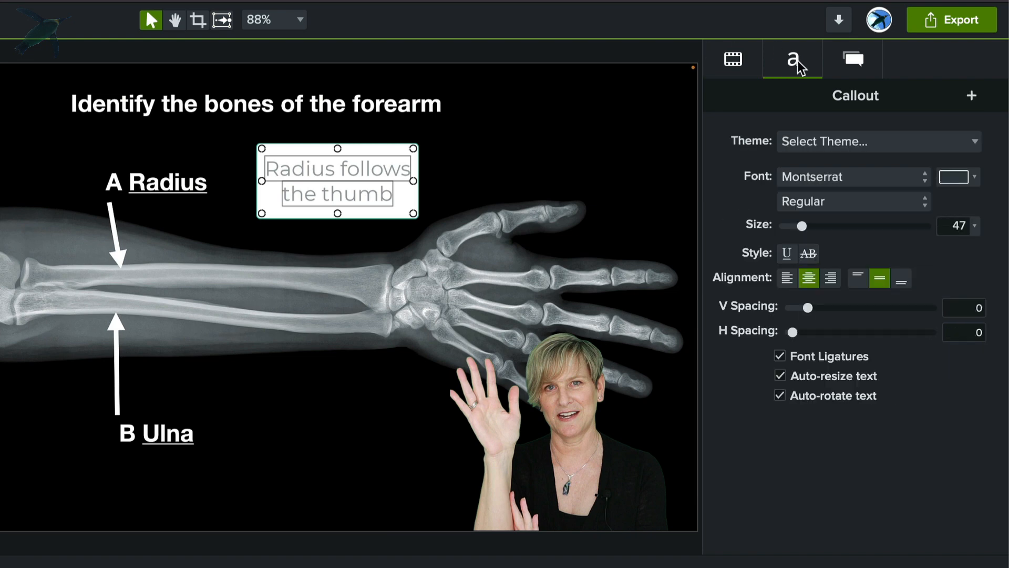
click(888, 145)
click(875, 189)
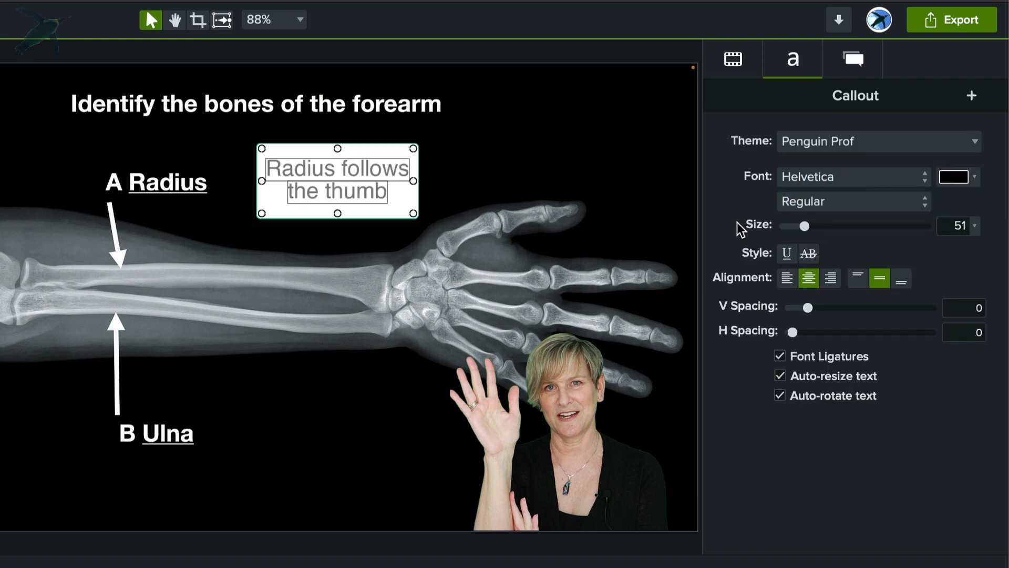
drag(413, 212, 449, 228)
drag(347, 181, 316, 180)
- Trim the "Radius follows the thumb" callout to end at 0:01:50;03 and play it back
click(246, 423)
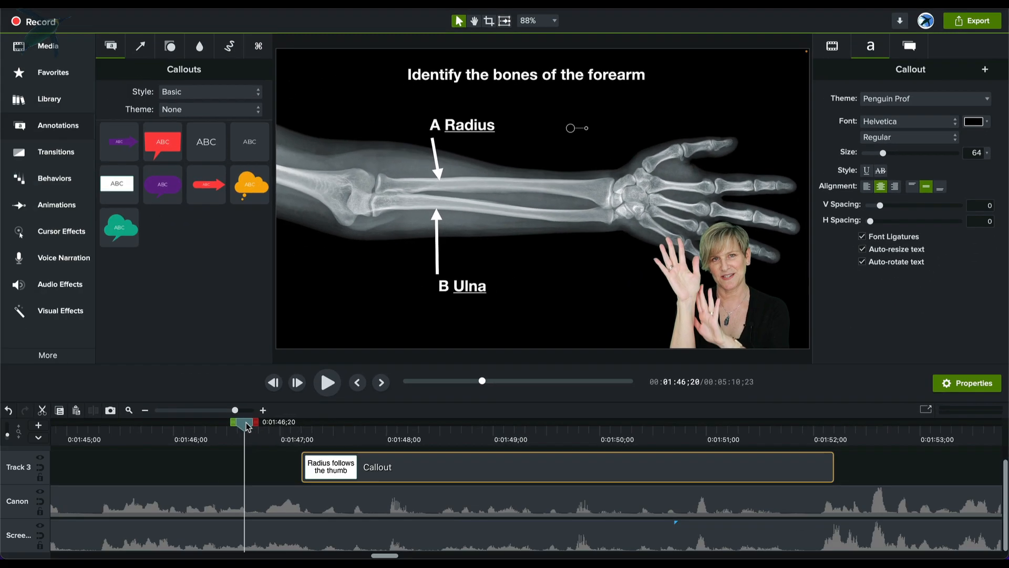
key(space)
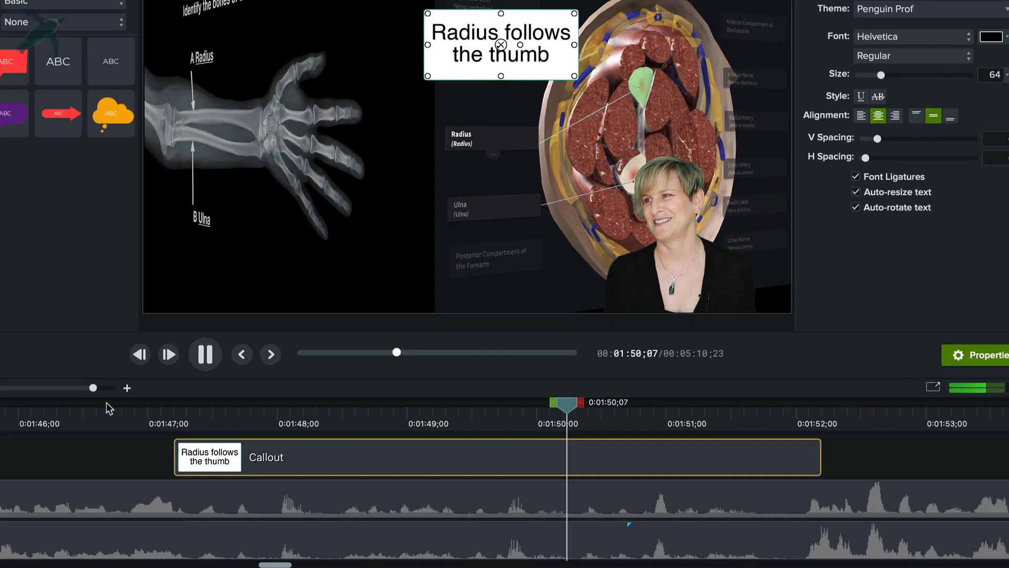
key(space)
drag(528, 394, 504, 399)
drag(802, 439, 508, 451)
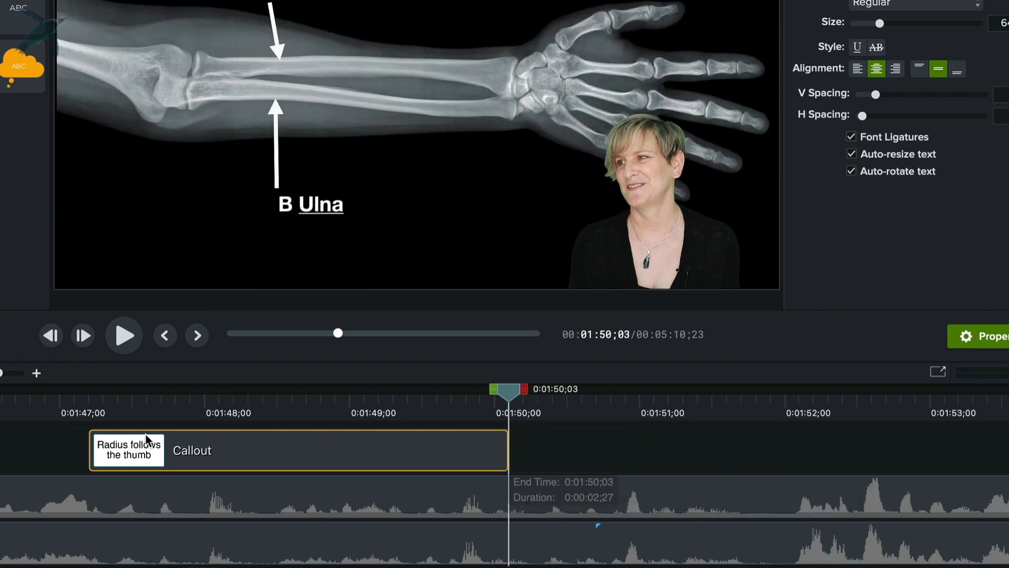
click(65, 395)
key(space)
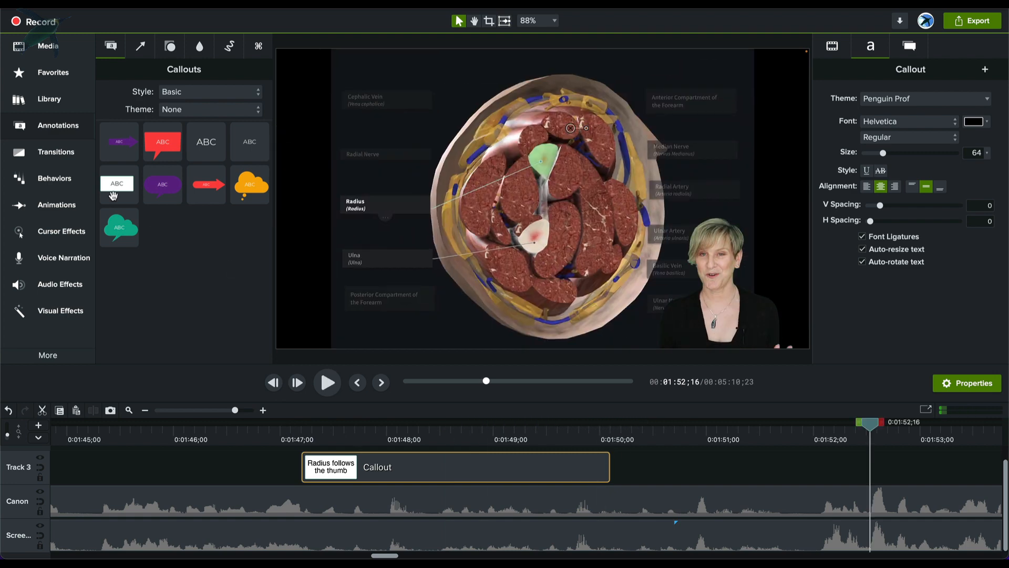
- Add the plain text "Cross-section of the forearm" at 0:01:52;15, widened and placed in the frame's upper-right corner
scroll(524, 429, right, 3)
drag(206, 142, 573, 424)
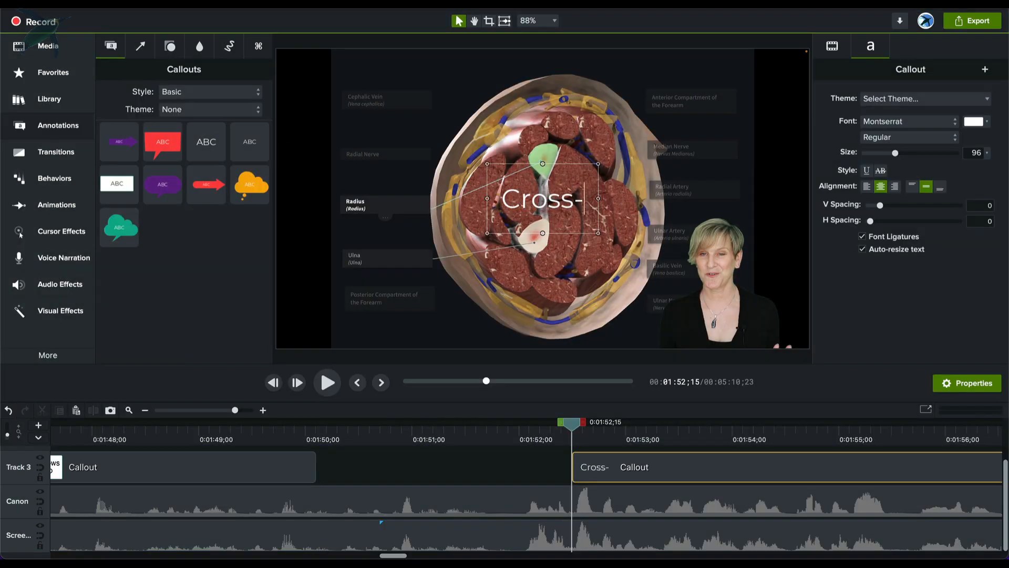
drag(599, 203, 678, 200)
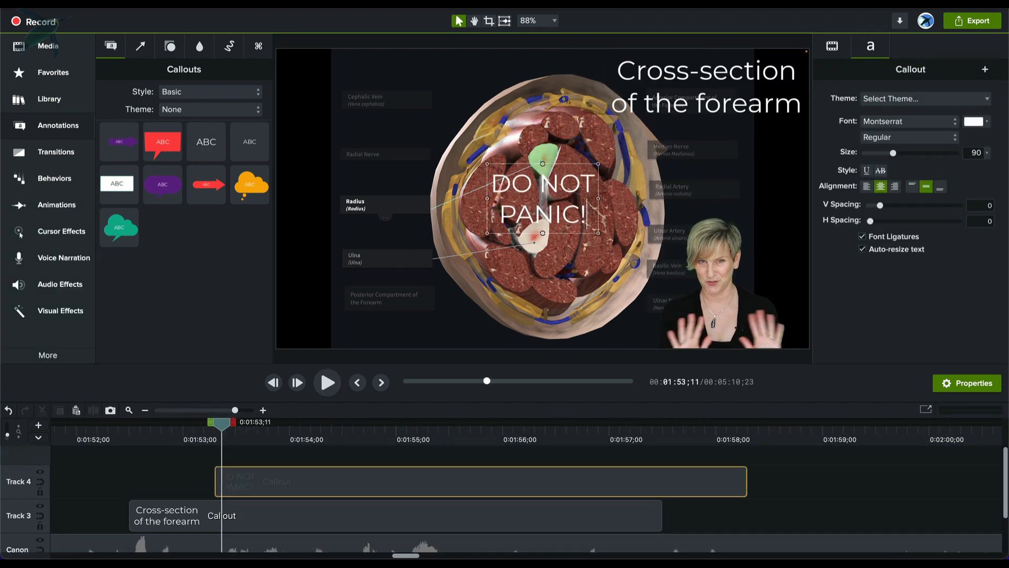
- Add the plain text "DO NOT PANIC!" near 0:01:53;09 on Track 4, on one line in the frame's upper-left corner, lasting about 1.3 seconds
drag(693, 200, 756, 200)
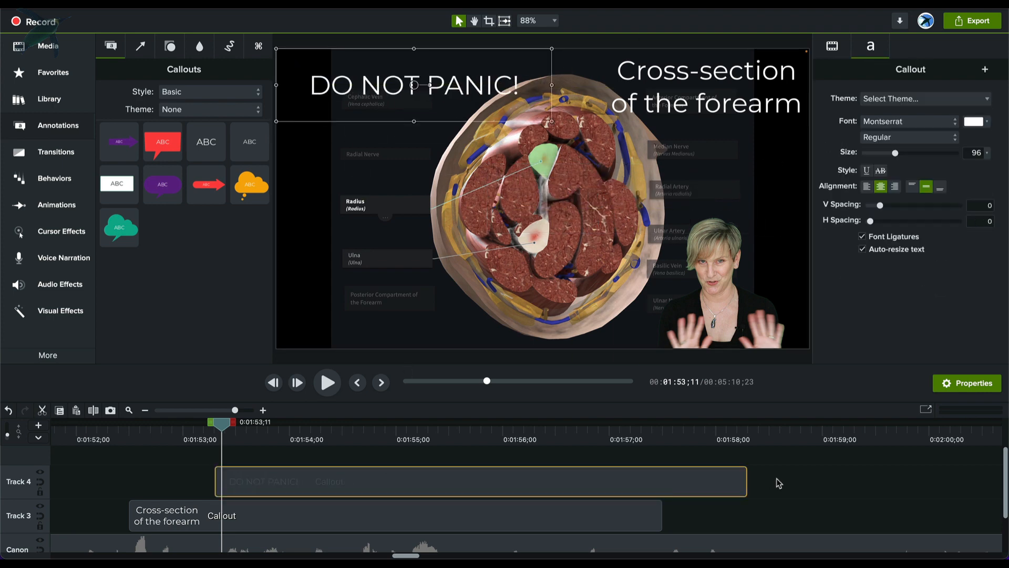
scroll(394, 522, down, 3)
drag(688, 481, 351, 480)
key(space)
key(space)
- Play the new texts from 0:01:51;16, and shorten the "Cross-section of the forearm" text on Track 3
scroll(394, 523, up, 3)
scroll(299, 439, left, 5)
drag(606, 427, 531, 428)
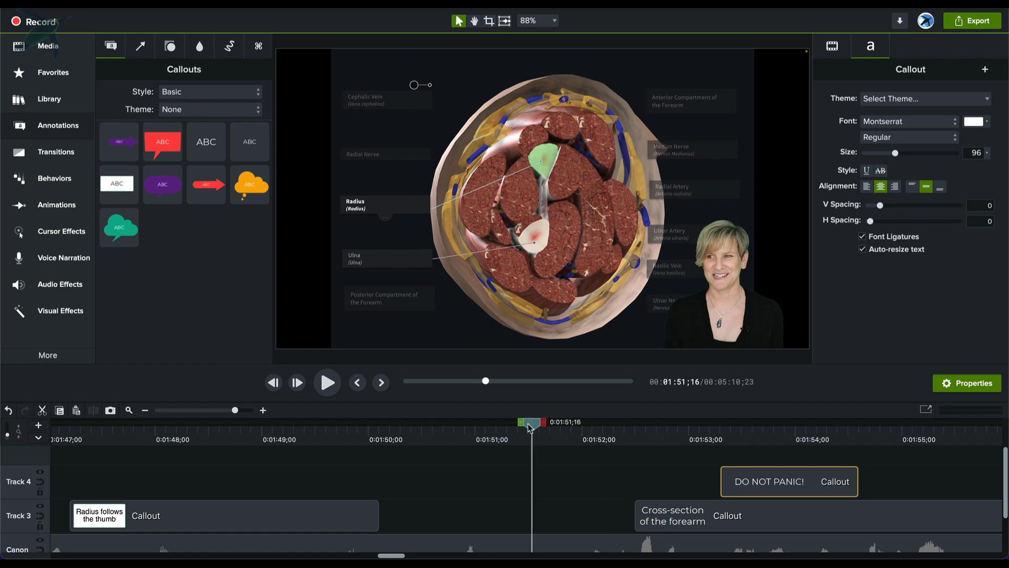
key(space)
key(space)
scroll(683, 499, right, 5)
click(841, 520)
drag(883, 518, 709, 518)
click(304, 427)
key(space)
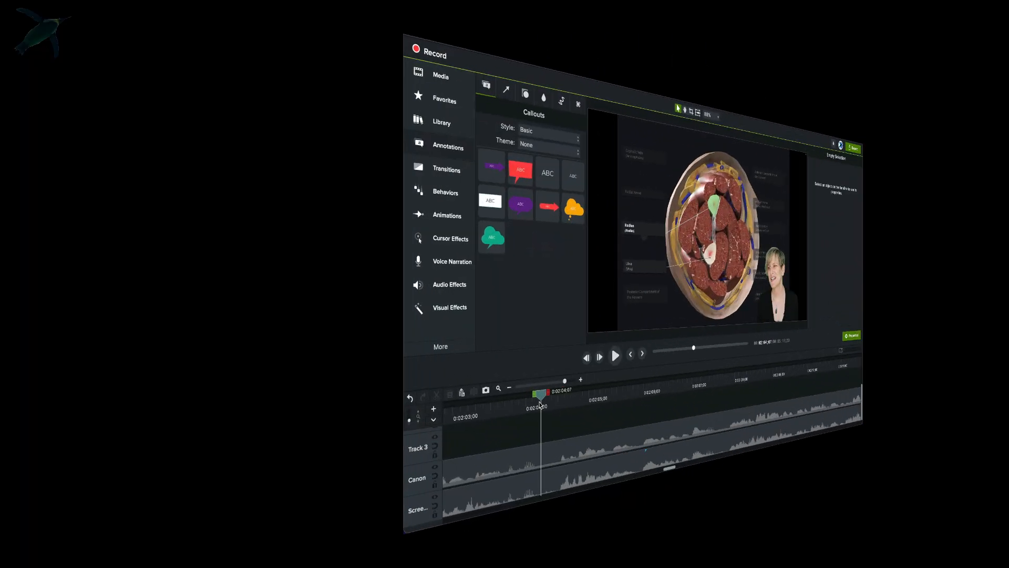
- Add a yellow highlight at 0:02:05;01, shrink it to cover the radius in the cross-section, and end it at 0:02:05;28
key(space)
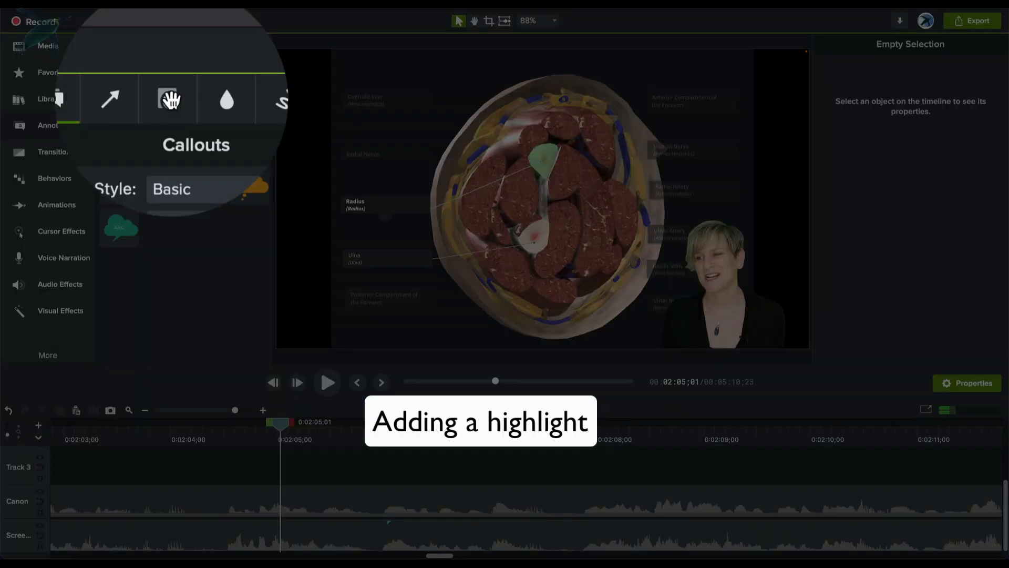
click(199, 46)
drag(205, 102, 282, 466)
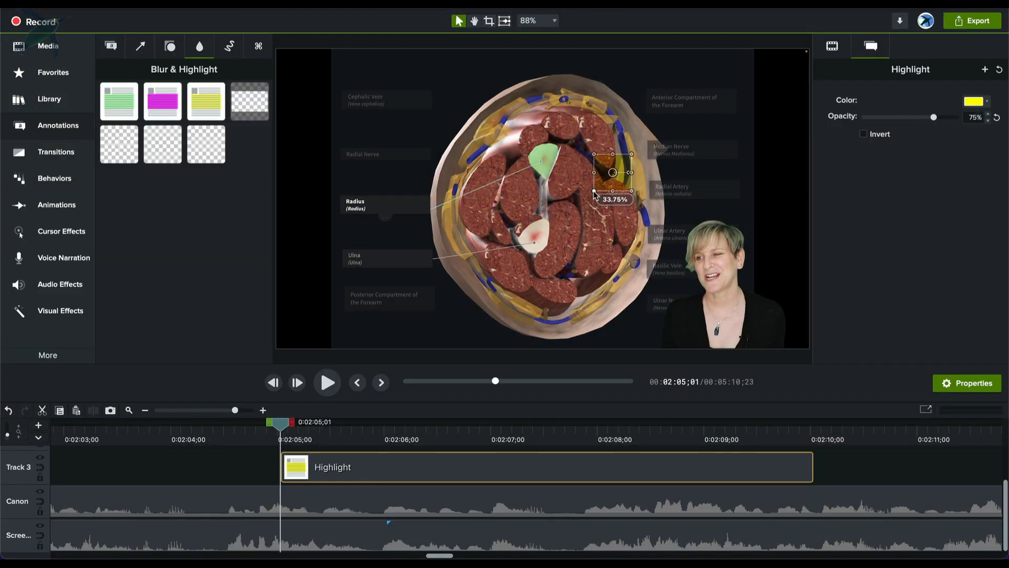
key(space)
key(space)
drag(812, 471, 361, 477)
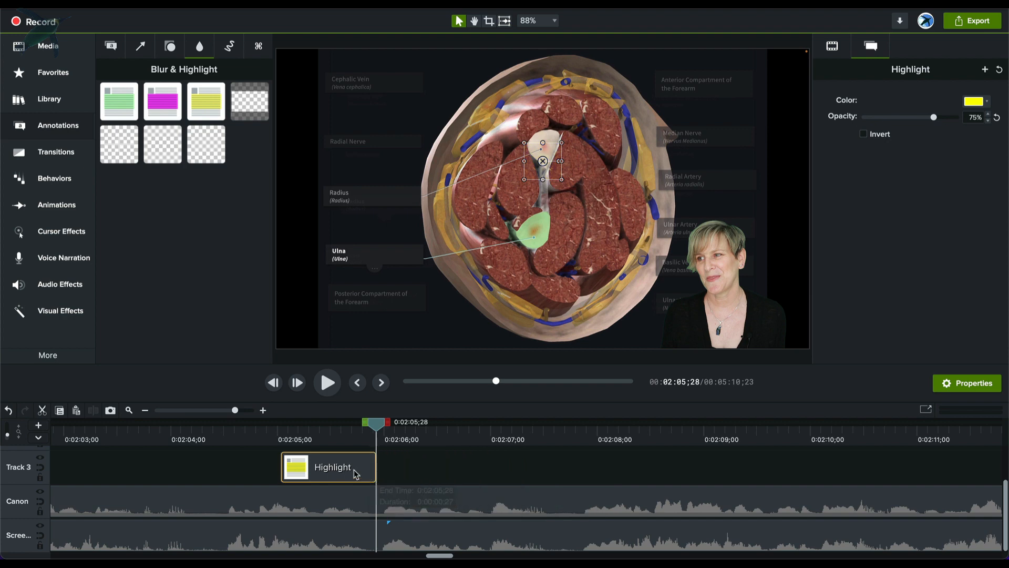
- Paste a copy of the yellow highlight at 0:02:05;28, move it over the ulna, and extend its duration
key(ctrl+v)
key(space)
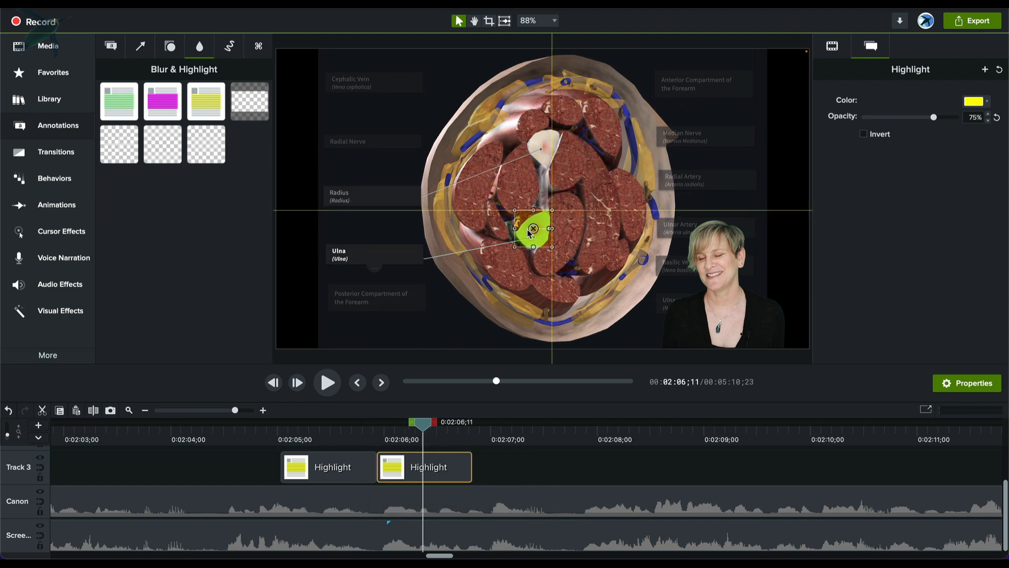
key(space)
key(space)
drag(471, 467, 565, 466)
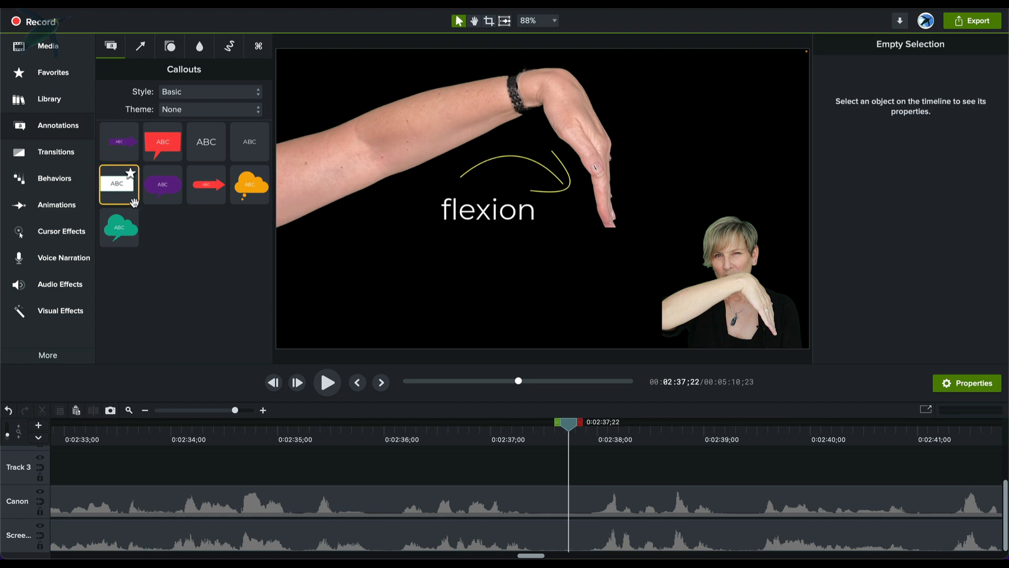
- Add a white callout at 0:02:37;22 reading "Where are the muscles responsible for this action?", enlarge it in the frame's lower-left corner, and play it
mouse_move(134, 203)
mouse_down()
mouse_move(552, 463)
mouse_move(573, 460)
mouse_up()
text(Where are the musc)
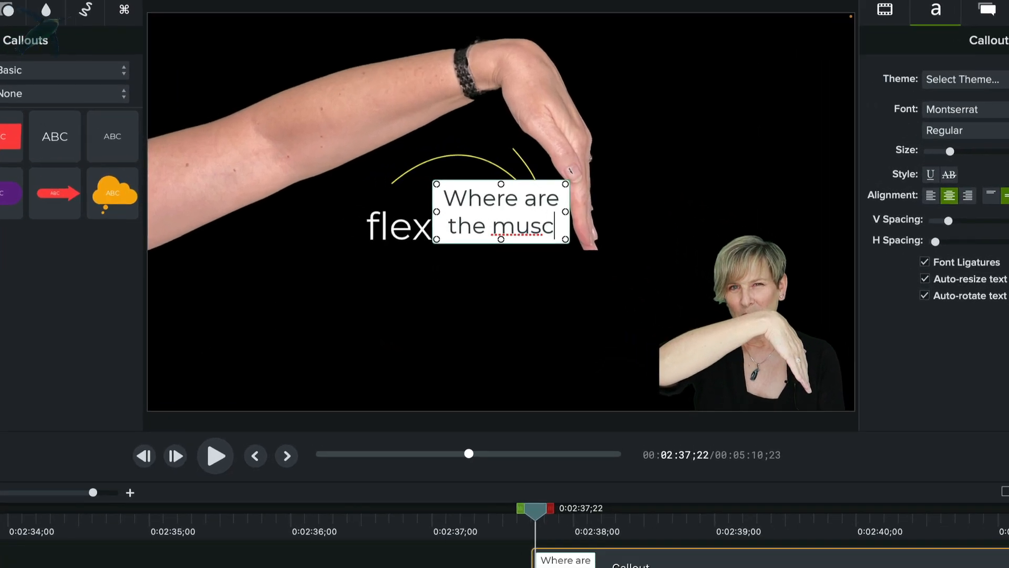
text(les responsible for this action?)
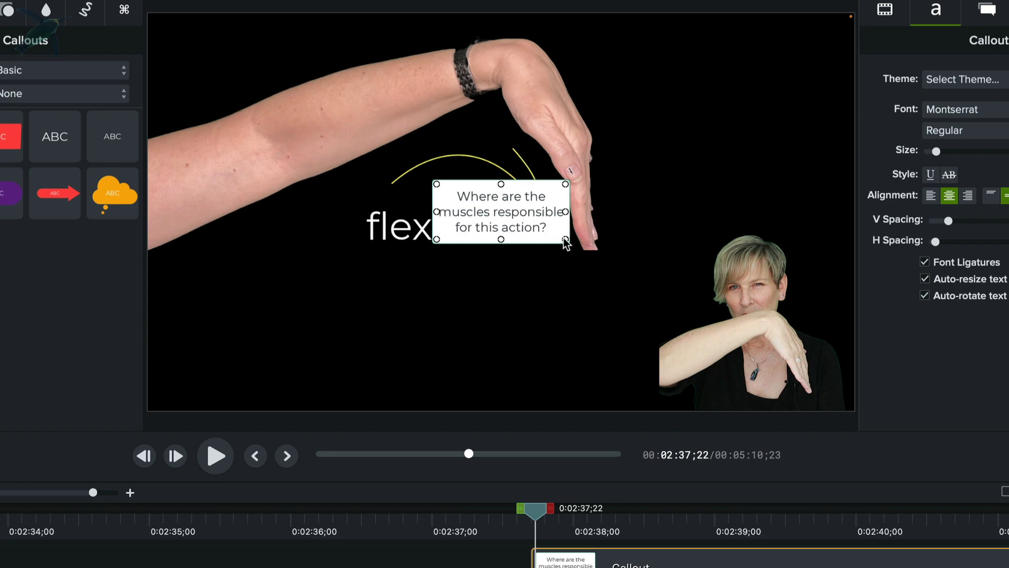
drag(565, 240, 680, 332)
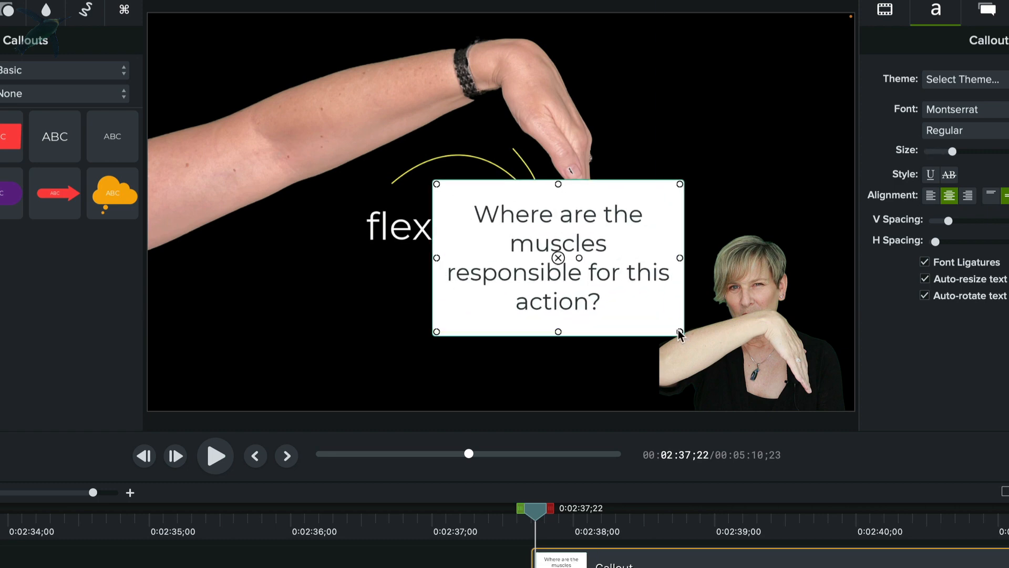
drag(558, 260, 285, 333)
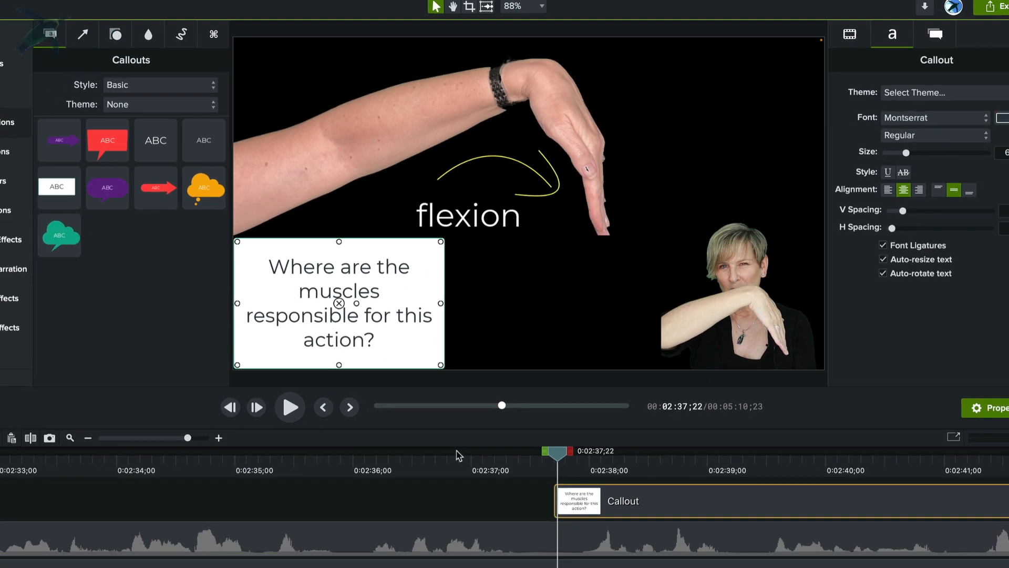
key(space)
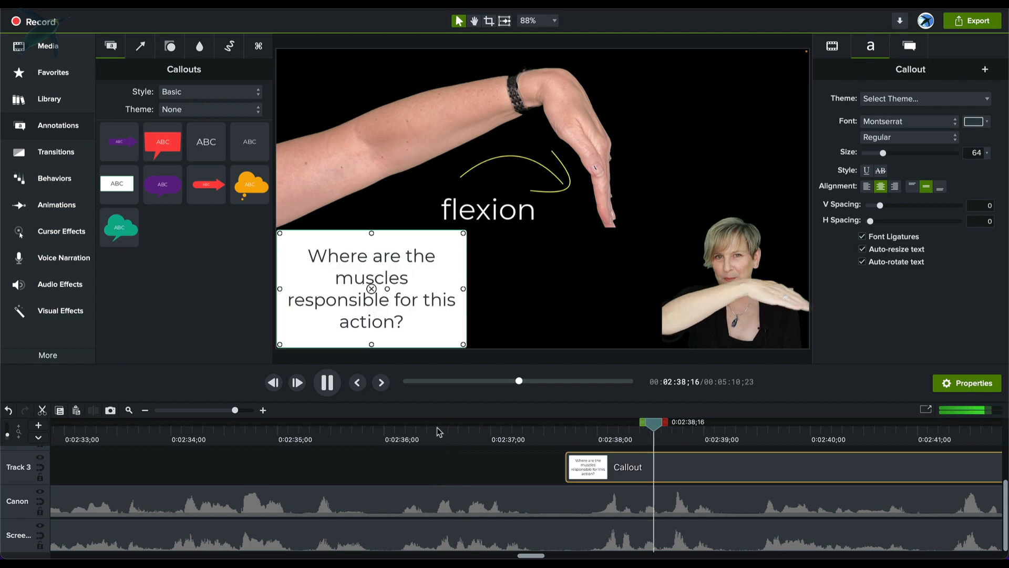
key(space)
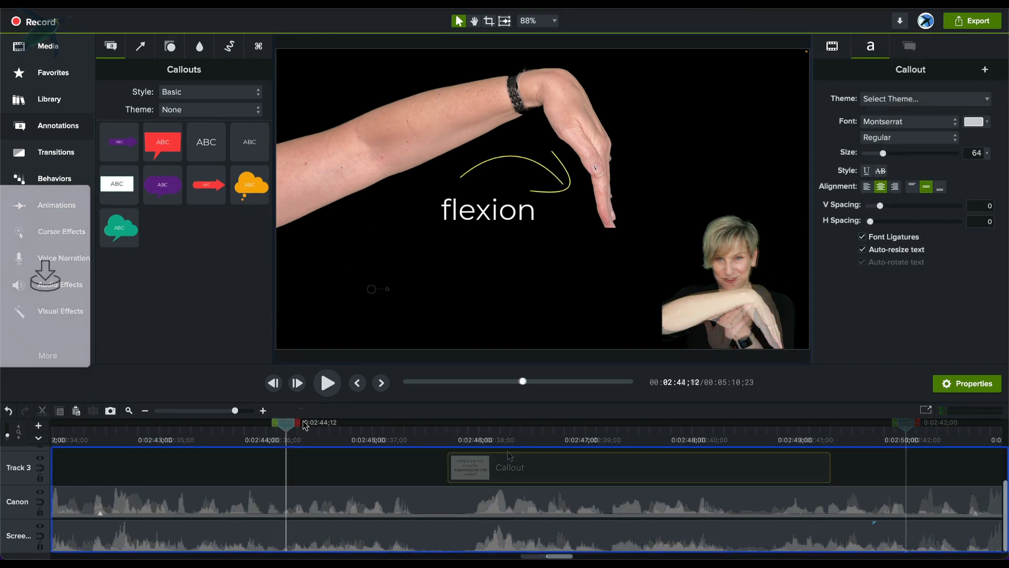
- Add the plain text "You can touch yourself in my class!" near 0:02:44;15 and place it below the flexion label, beside the presenter
drag(250, 142, 444, 278)
click(402, 423)
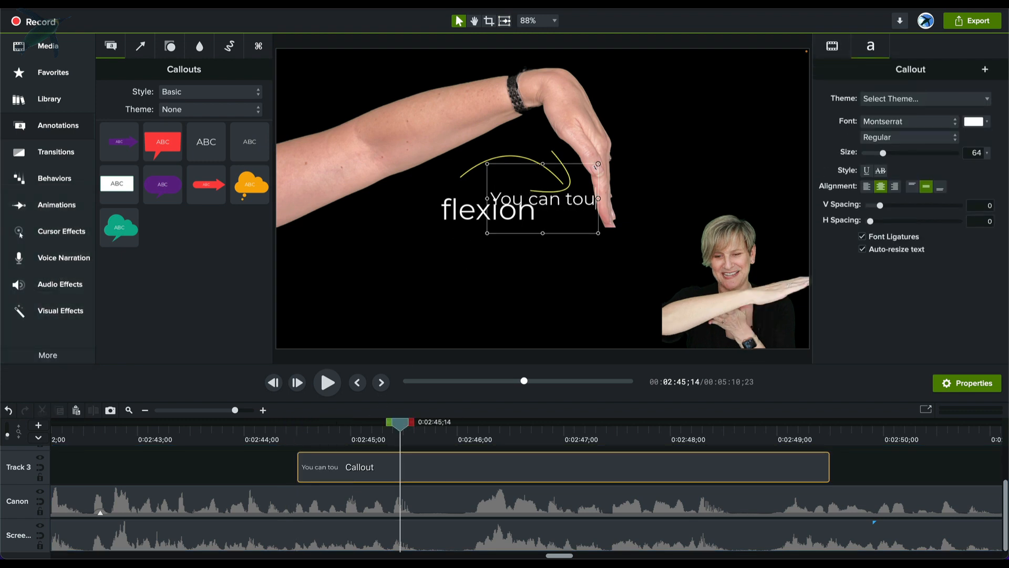
text(!)
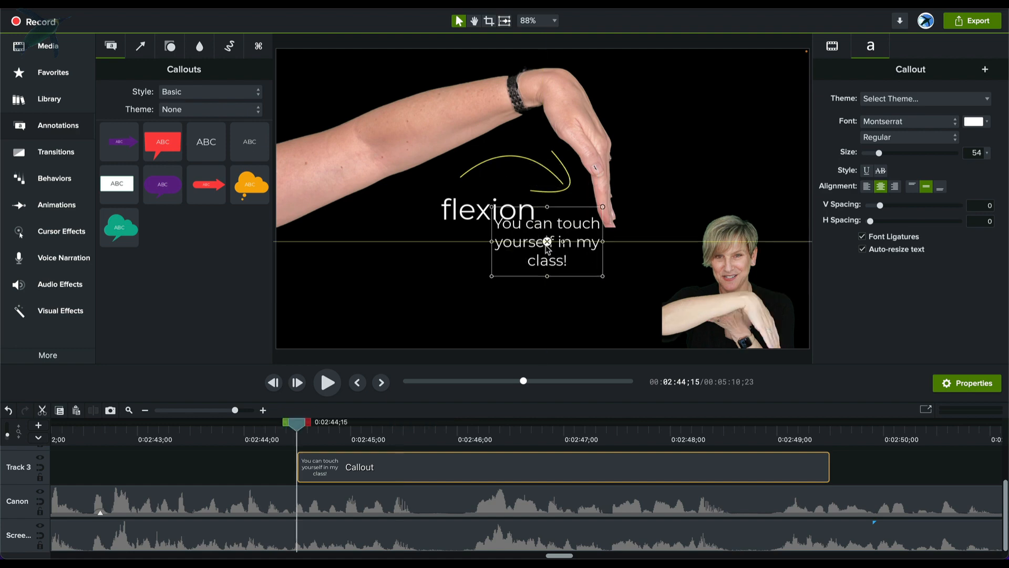
drag(556, 243, 579, 294)
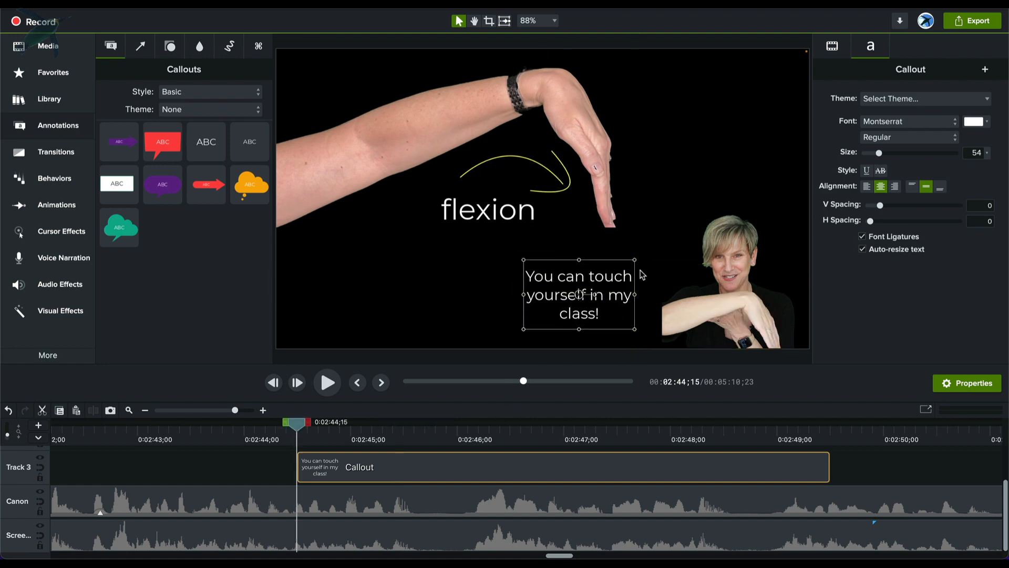
- Scale the "You can touch yourself in my class!" text to 70.7%, tilt it about 14° counterclockwise, and move it closer to the presenter
click(675, 275)
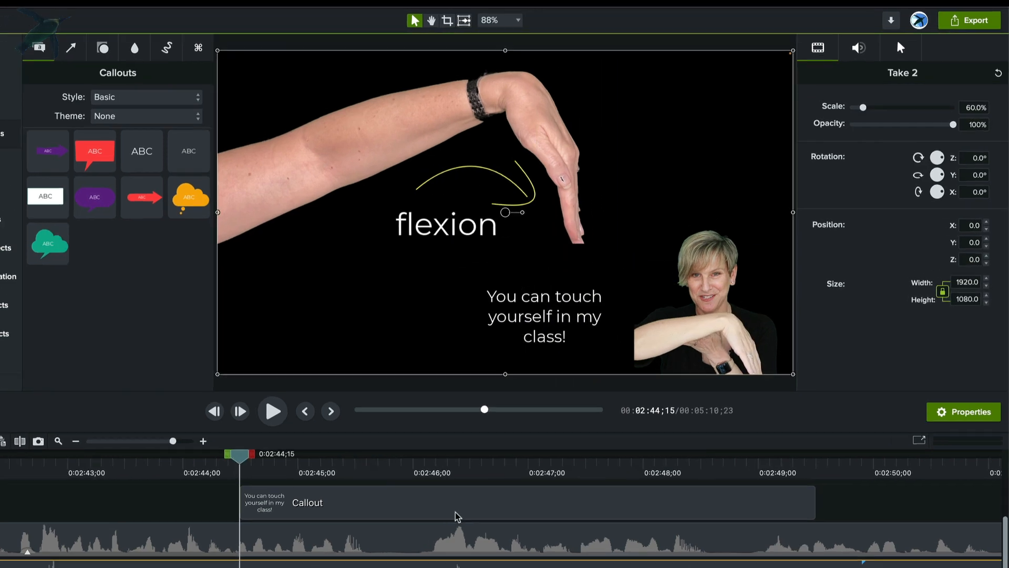
click(603, 308)
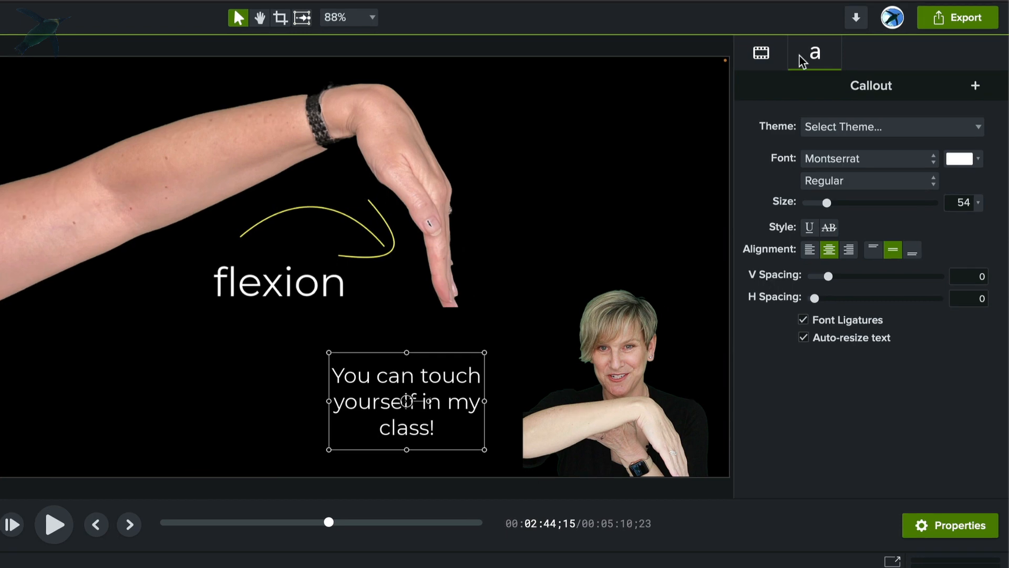
click(762, 52)
drag(913, 204, 906, 203)
drag(831, 134, 823, 131)
drag(410, 405, 438, 399)
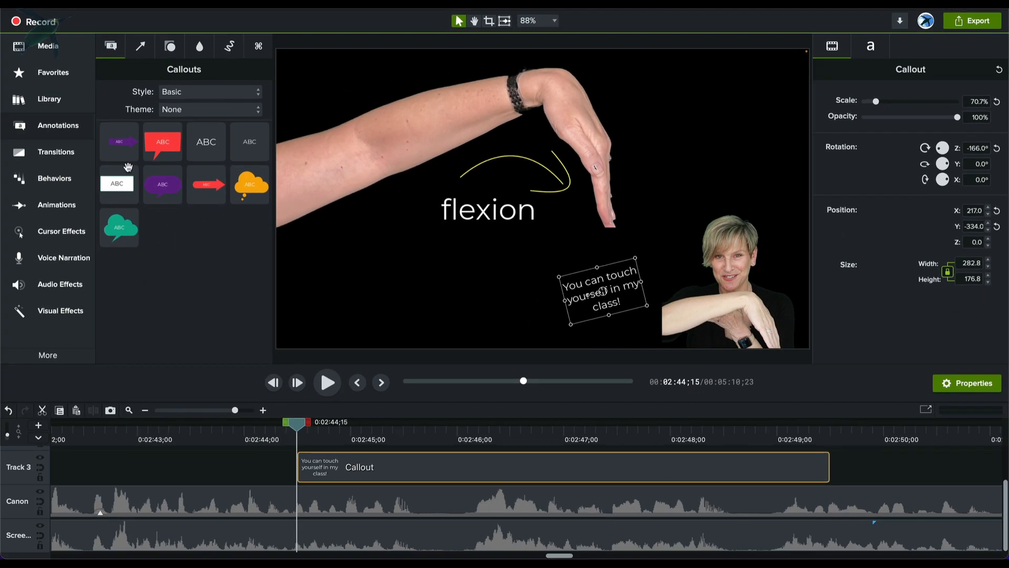
- Apply a behavior to the "You can touch yourself in my class!" text
click(53, 311)
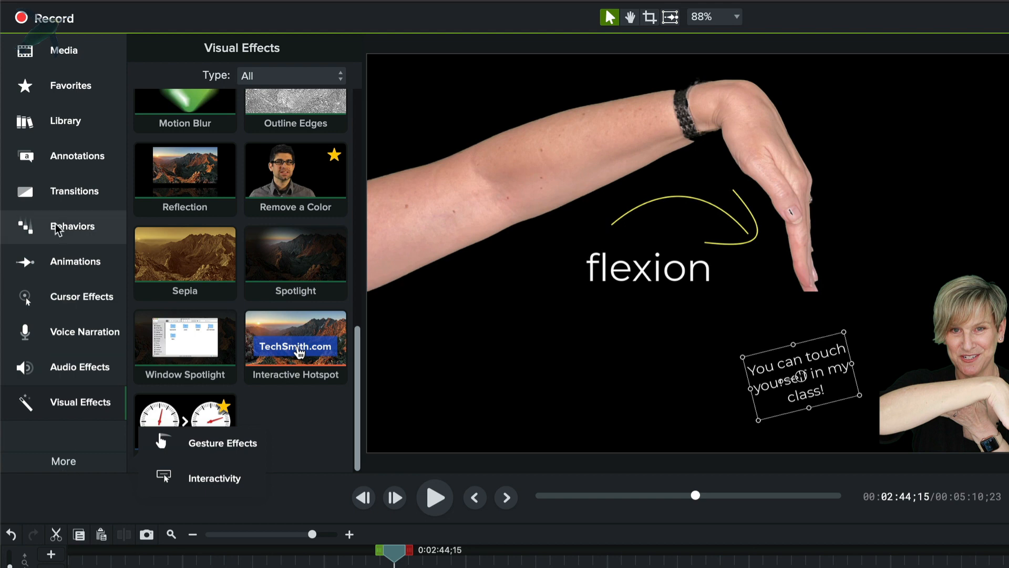
click(42, 178)
drag(277, 194, 798, 376)
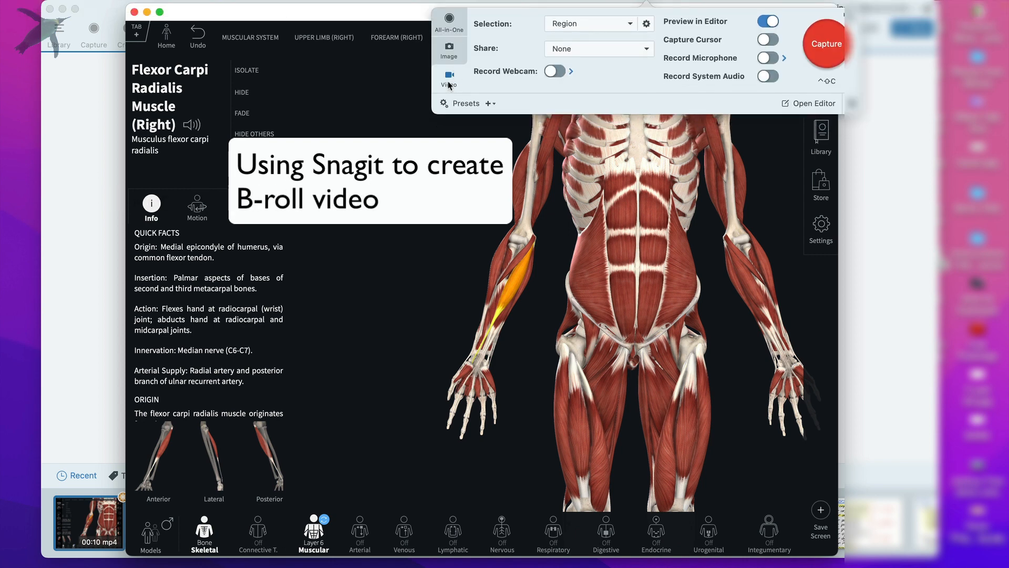
- Start a Snagit video recording of the Complete Anatomy window with a 1130 x 848 capture region
click(809, 50)
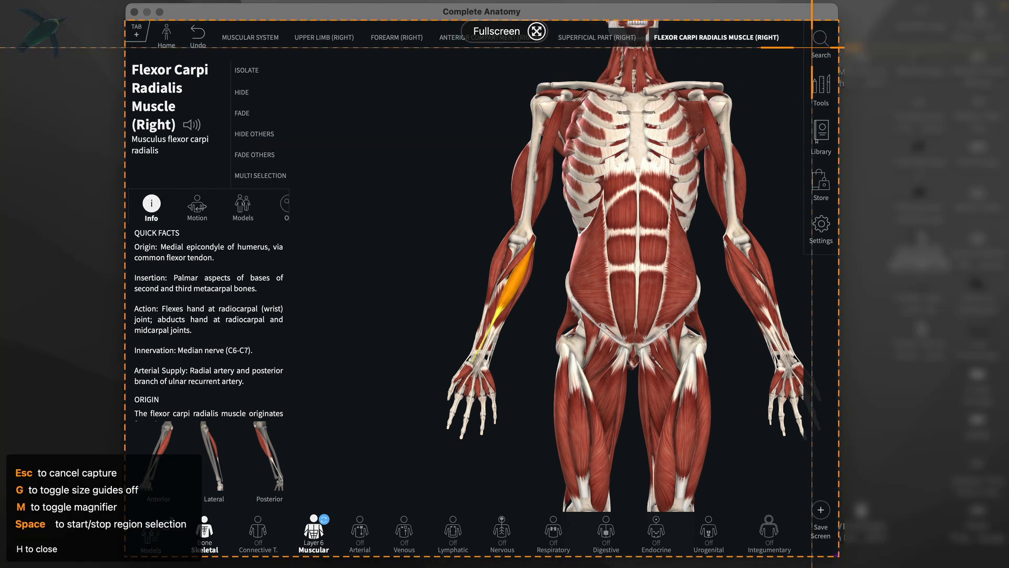
click(831, 22)
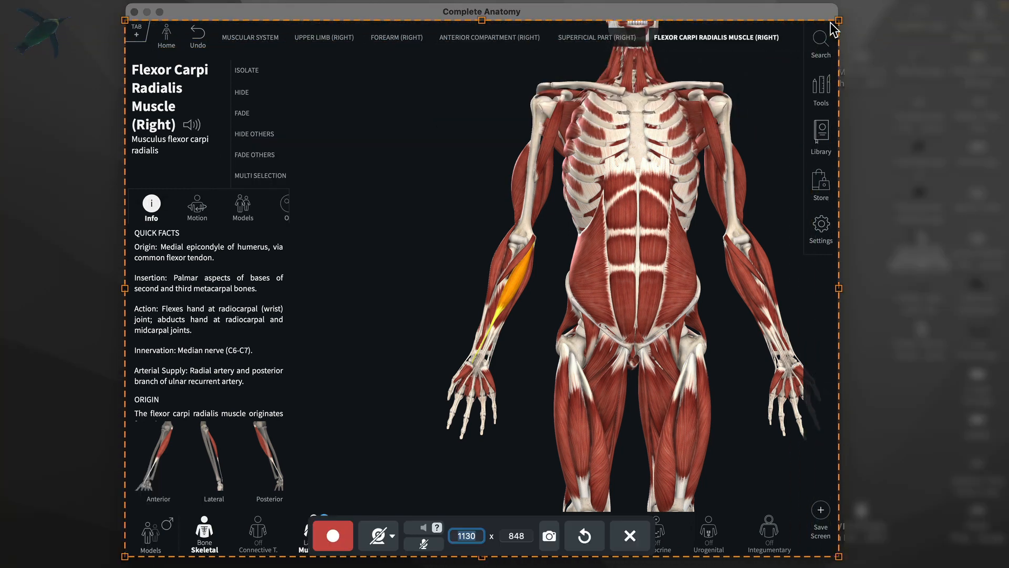
click(331, 536)
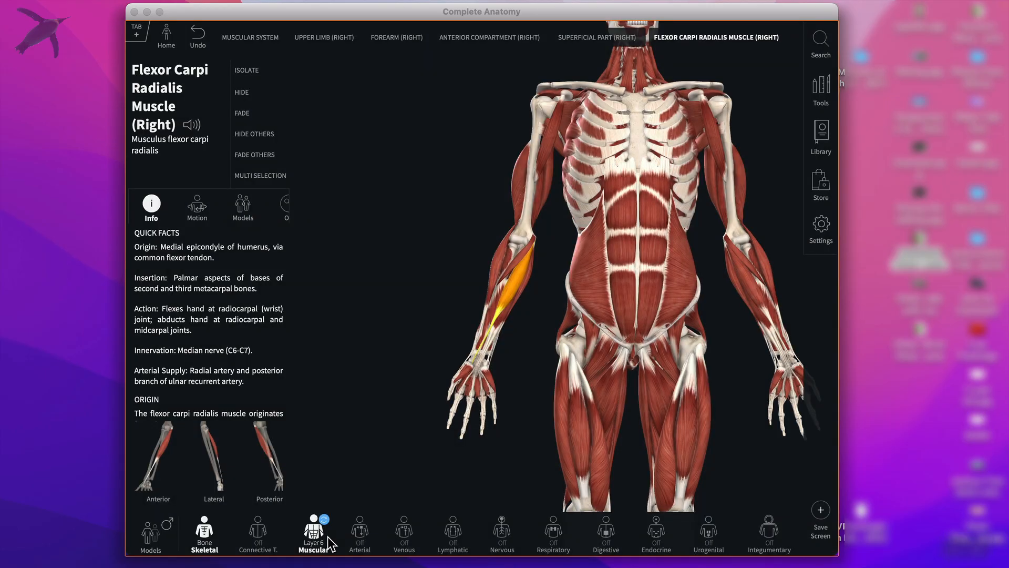
- Zoom in and rotate the anatomy model around the highlighted flexor carpi radialis, and stop the recording
scroll(519, 472, up, 5)
drag(521, 485, 463, 487)
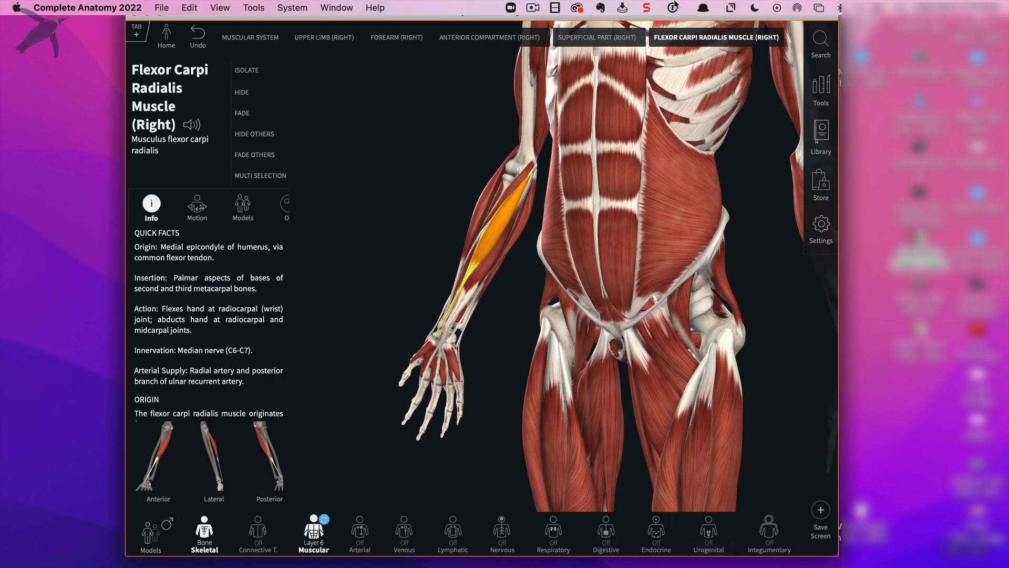
click(650, 9)
click(651, 26)
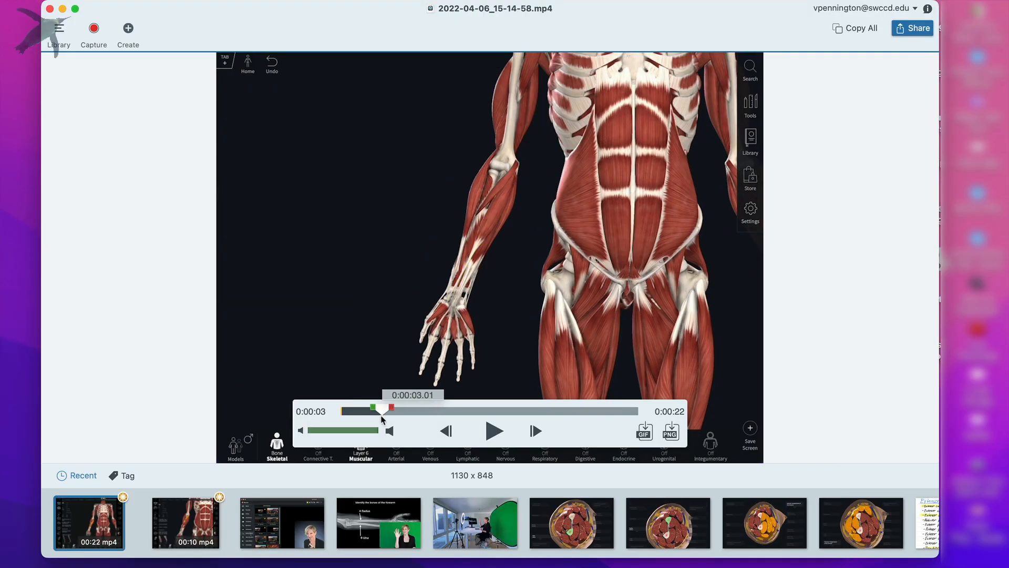
- Cut the unwanted section near 0:00:03 and the closing seconds showing the stop-recording menu from the captured clip
drag(377, 415, 467, 412)
click(429, 390)
drag(376, 411, 670, 413)
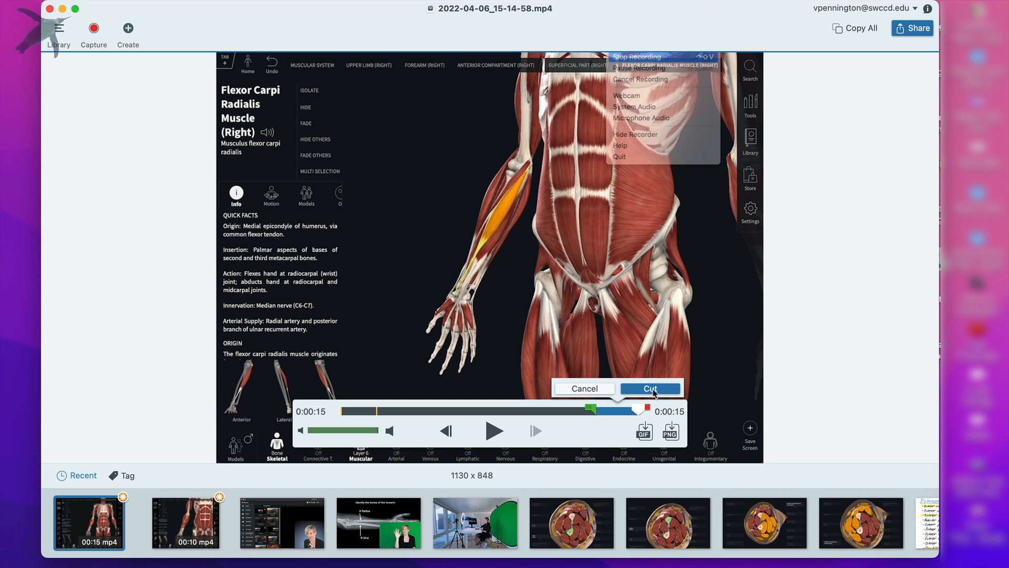
click(652, 389)
- Share the trimmed recording to Camtasia and open its name for editing in the media bin
click(911, 29)
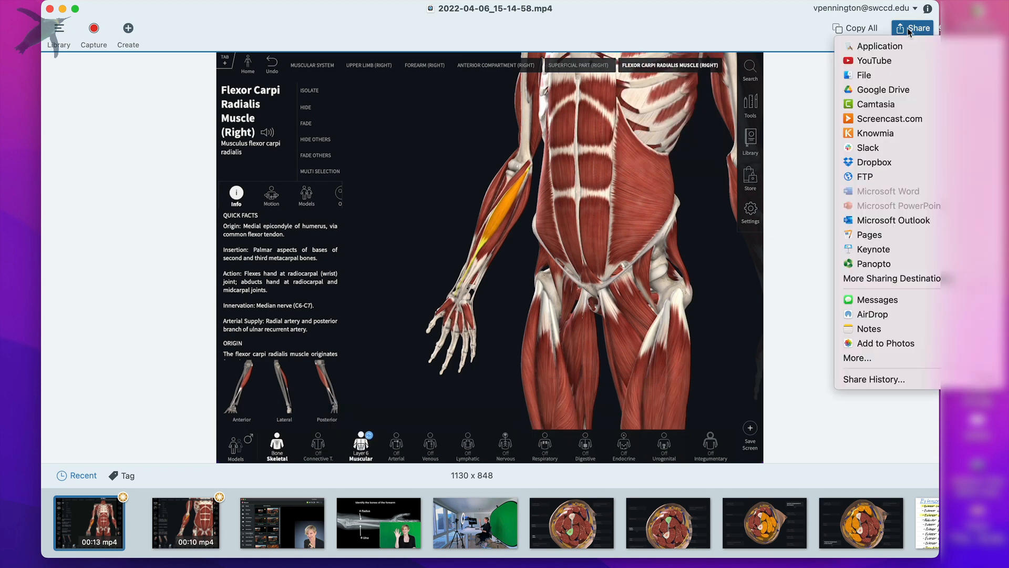
click(866, 104)
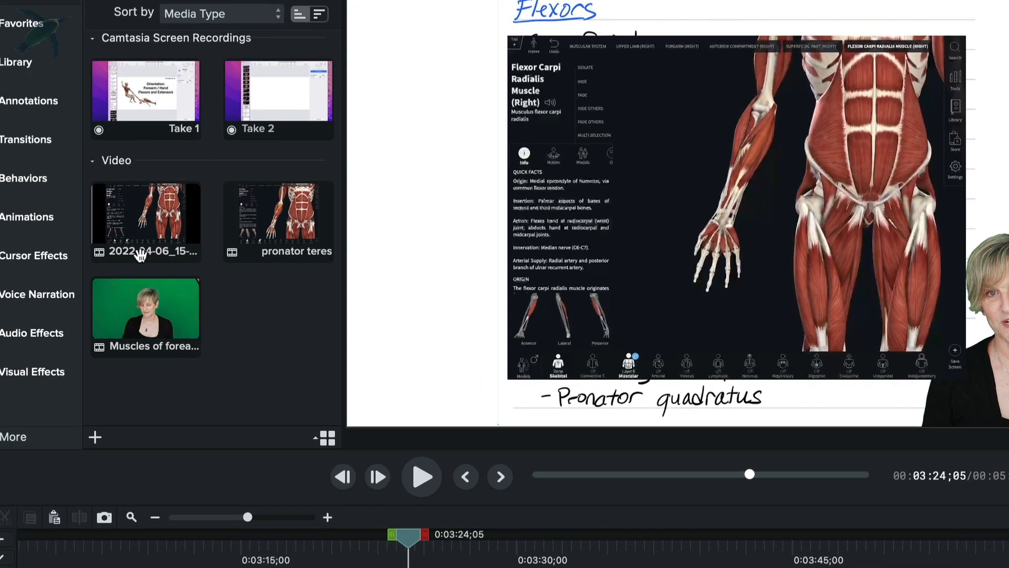
right_click(147, 251)
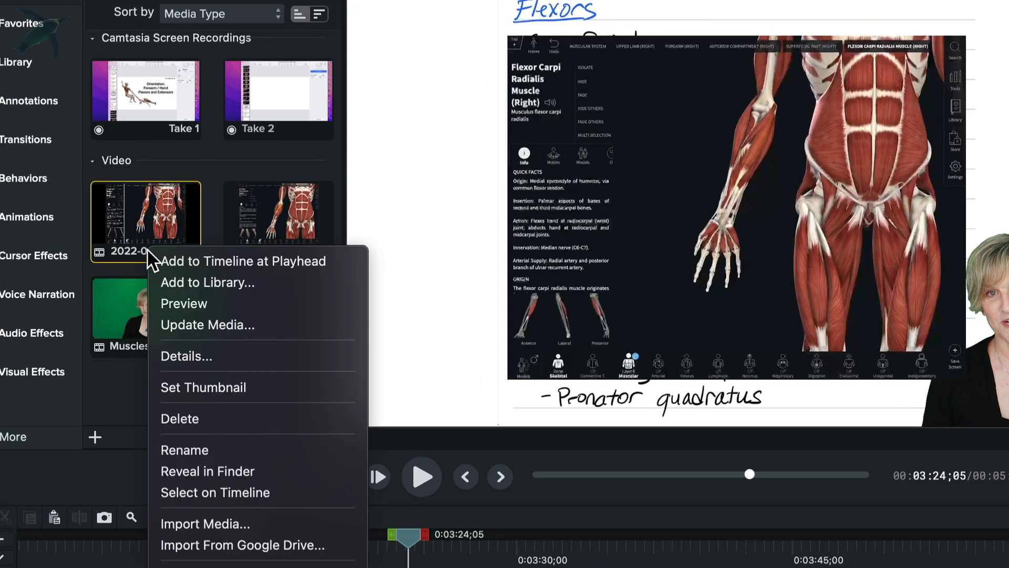
click(212, 446)
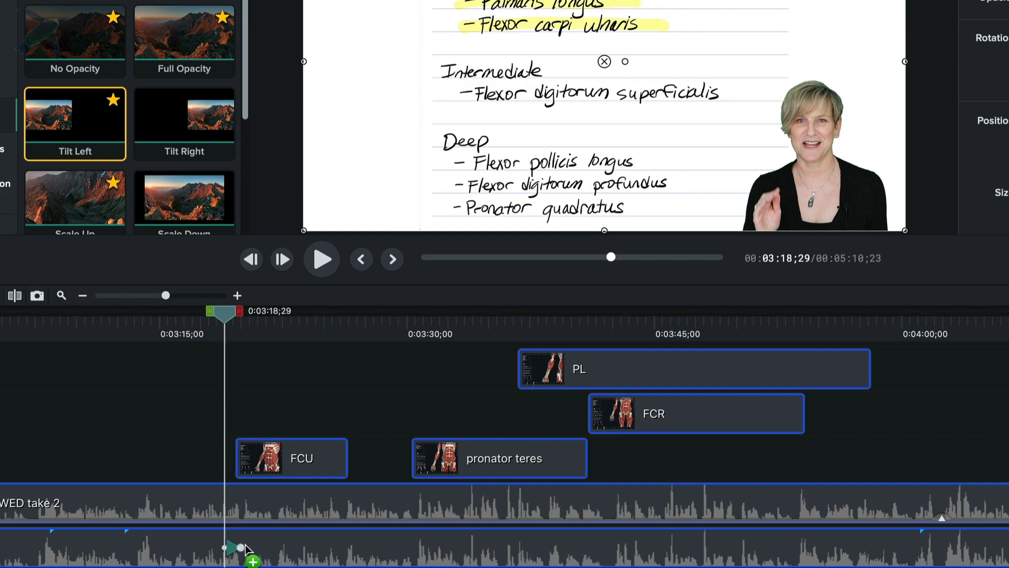
- Add a Tilt Left animation to the Take 2 notes clip just after 0:03:18;29 and scrub to its end
click(253, 322)
drag(180, 302, 192, 298)
drag(246, 317, 178, 320)
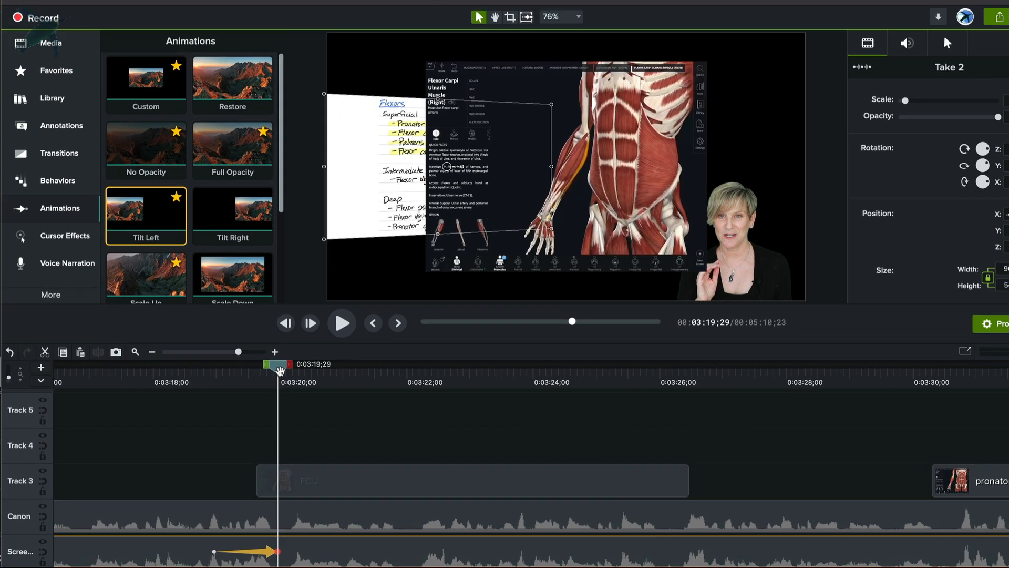
drag(235, 379, 282, 380)
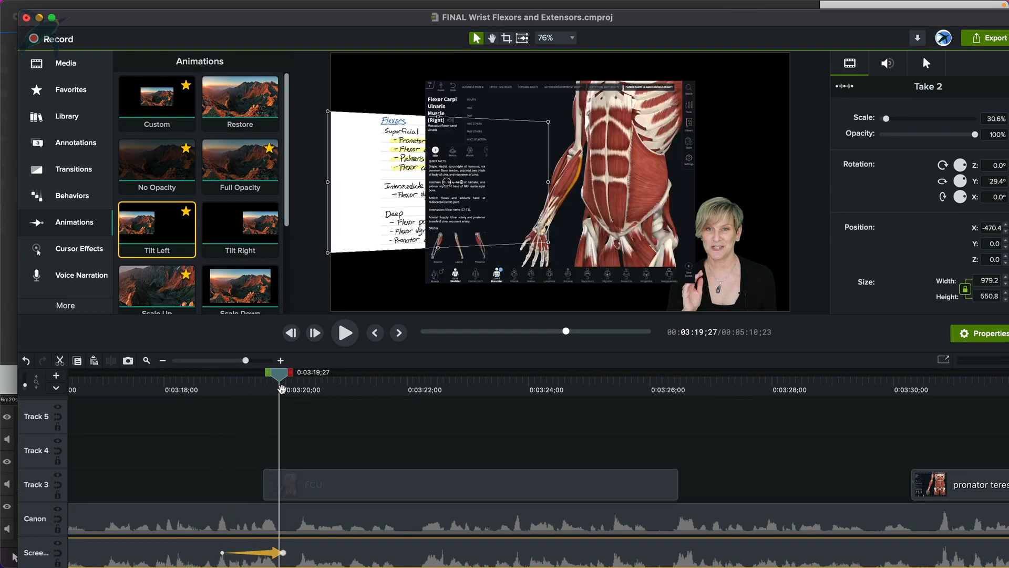
- Place the FCU clip on Track 4 at about 0:03:23 with a Full Opacity animation, and enlarge it to 127.4%
drag(366, 487, 383, 484)
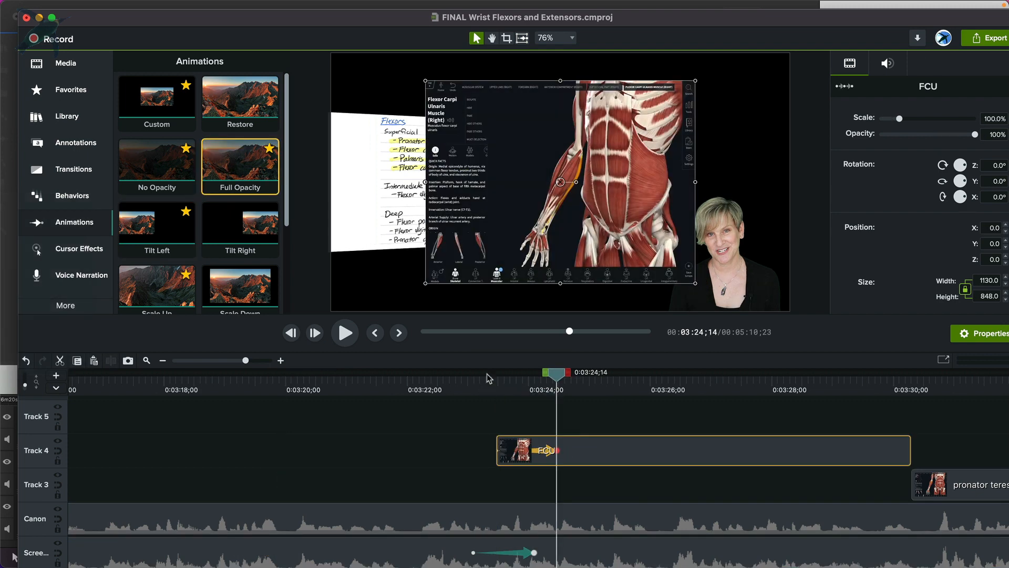
key(space)
key(space)
drag(697, 82, 733, 57)
drag(425, 284, 389, 311)
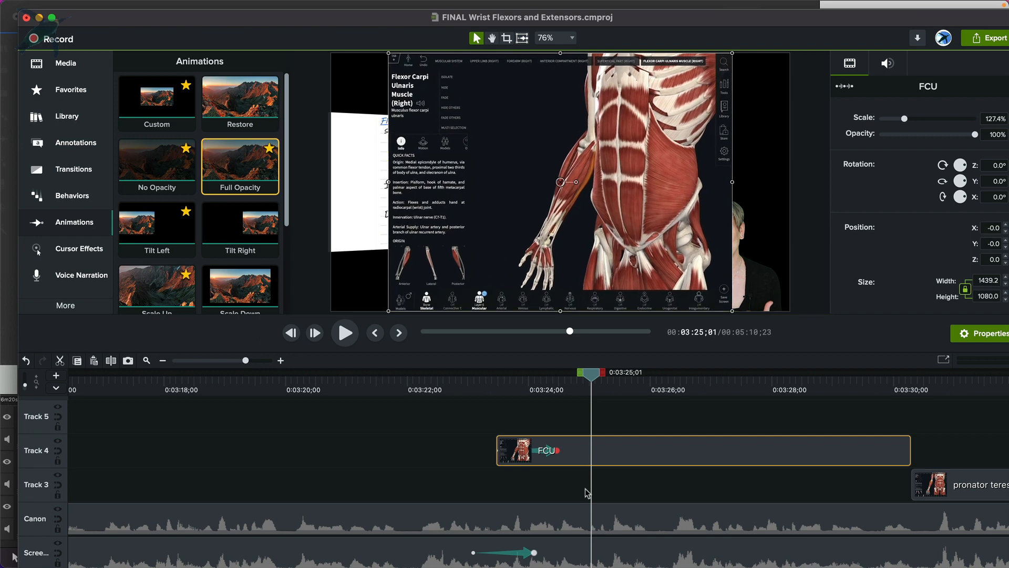
- Move the FCU clip to a track beneath the presenter, preview it, and shift it horizontally to X 234
drag(588, 451, 609, 516)
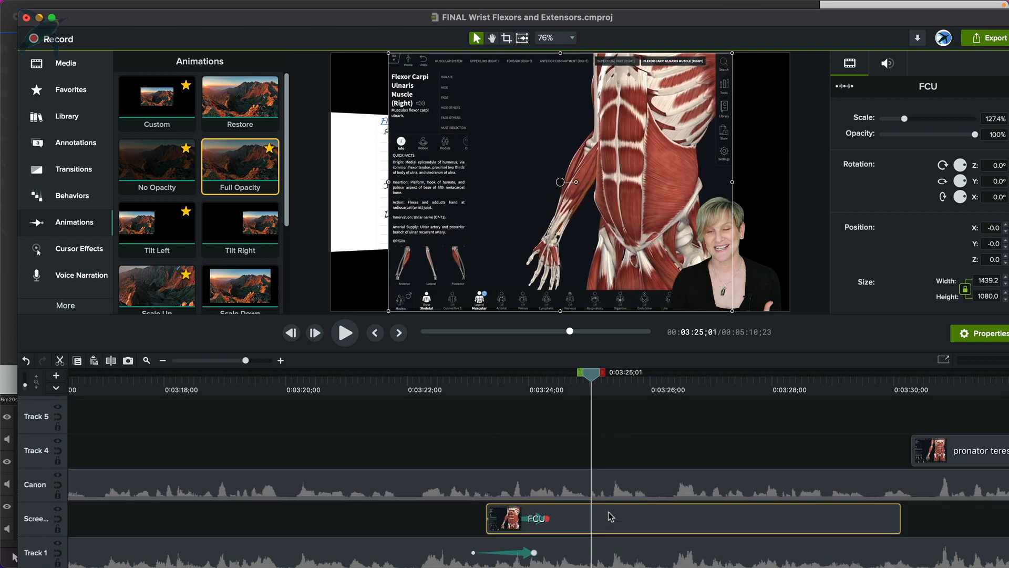
drag(593, 377, 470, 377)
key(space)
key(space)
drag(664, 176, 682, 174)
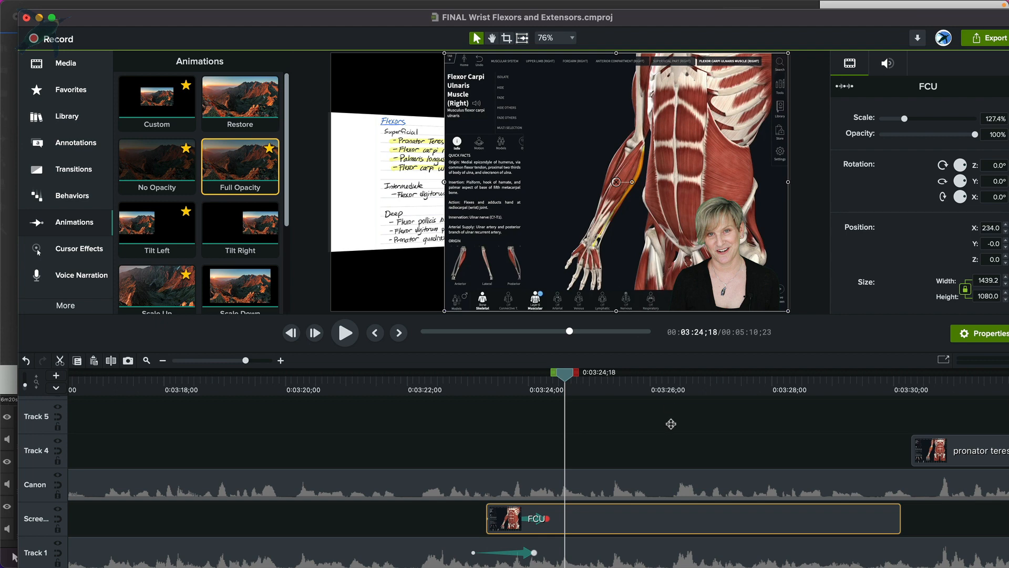
- Put the pronator teres clip on the track beneath the presenter in place of FCU, add a Full Opacity animation, and preview it
drag(722, 522, 521, 519)
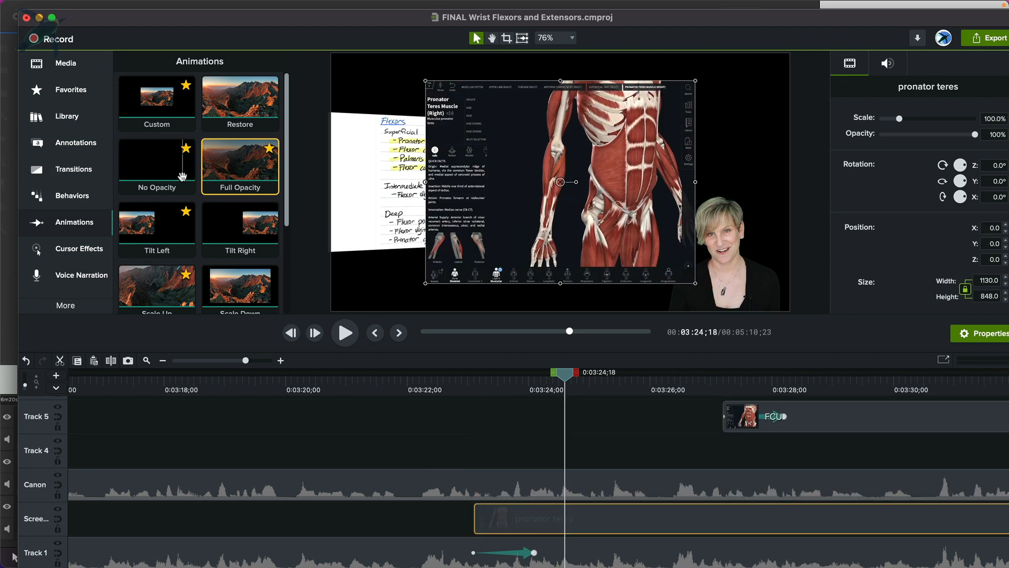
drag(240, 166, 503, 516)
click(455, 402)
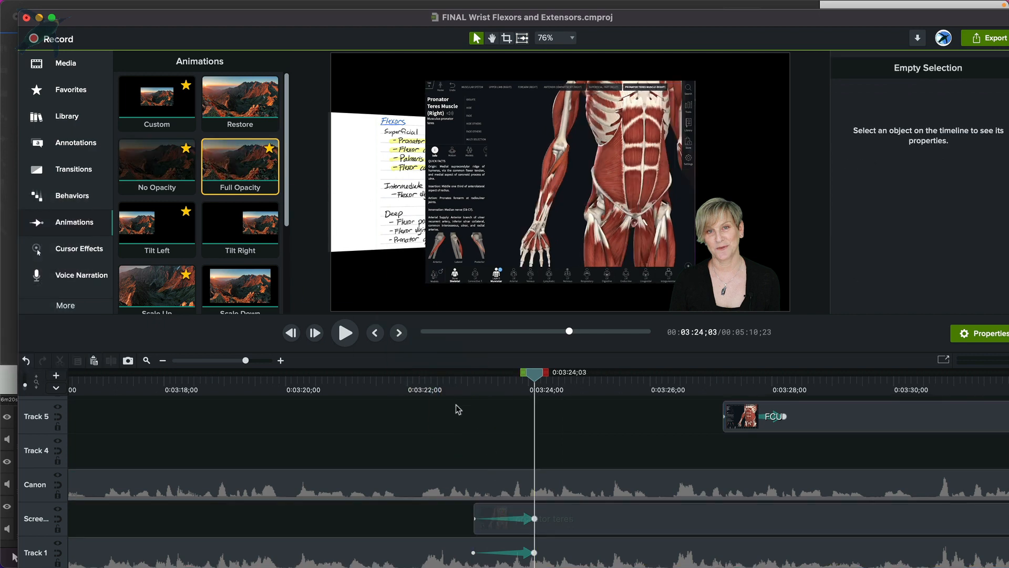
click(462, 378)
key(space)
key(space)
- Scale the pronator teres clip to 125.9% and position it at X 248.5, Y -5.9 behind the presenter
click(603, 512)
drag(578, 180, 661, 156)
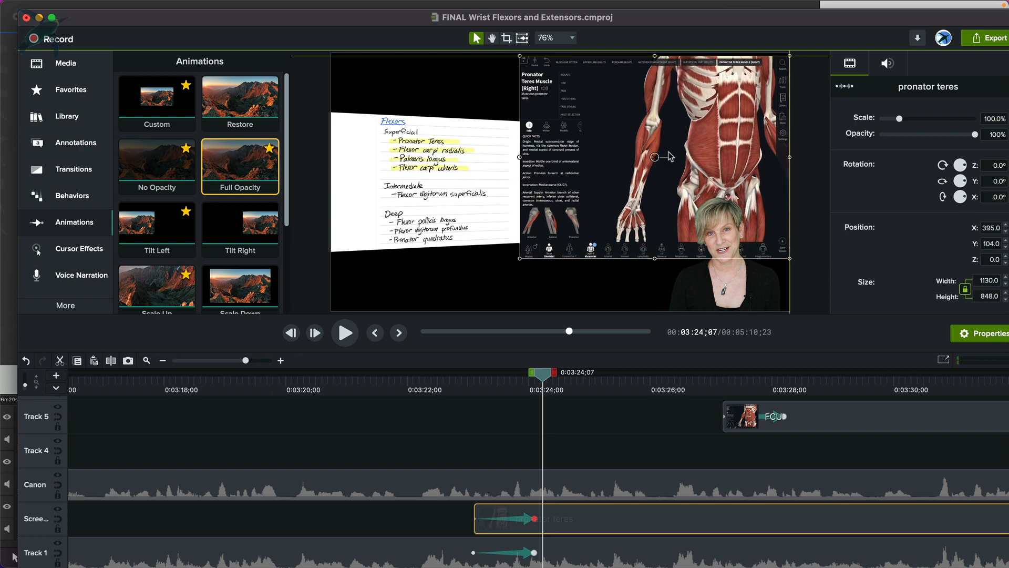
drag(514, 262, 450, 311)
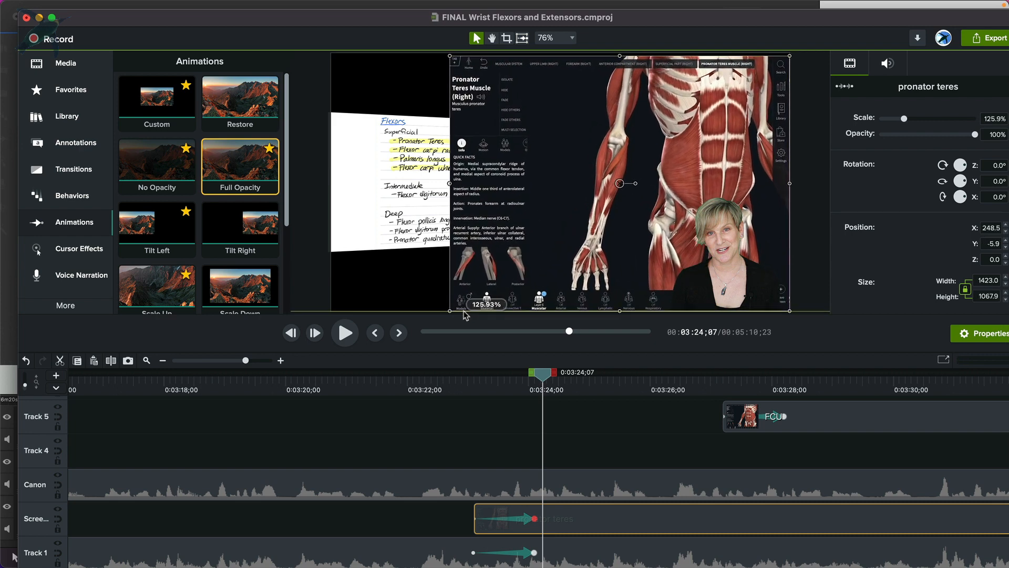
- Move the tilted Take 2 notes to X -658, Y -53 at the end of their animation and play the sequence
click(484, 551)
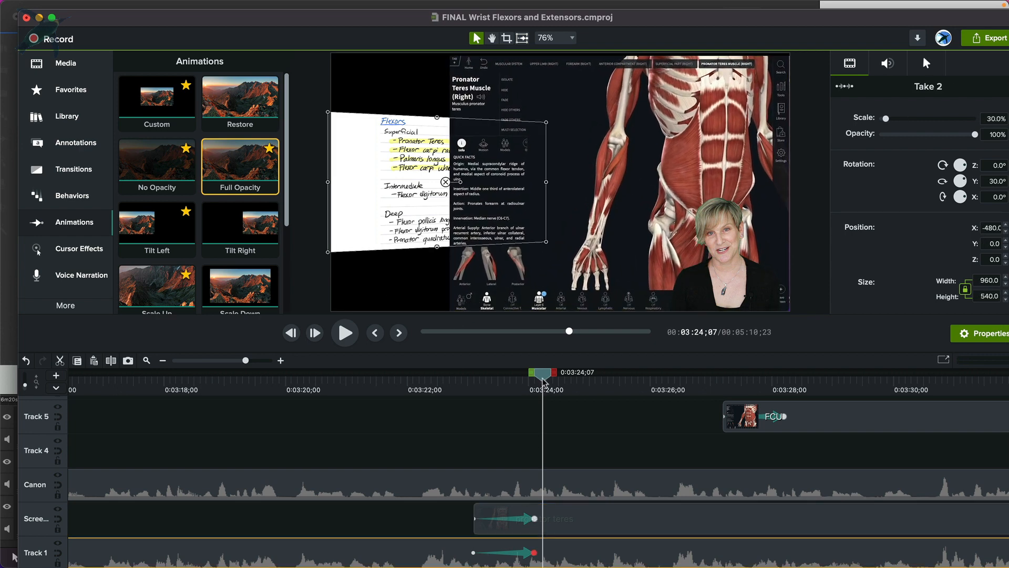
drag(402, 218, 367, 224)
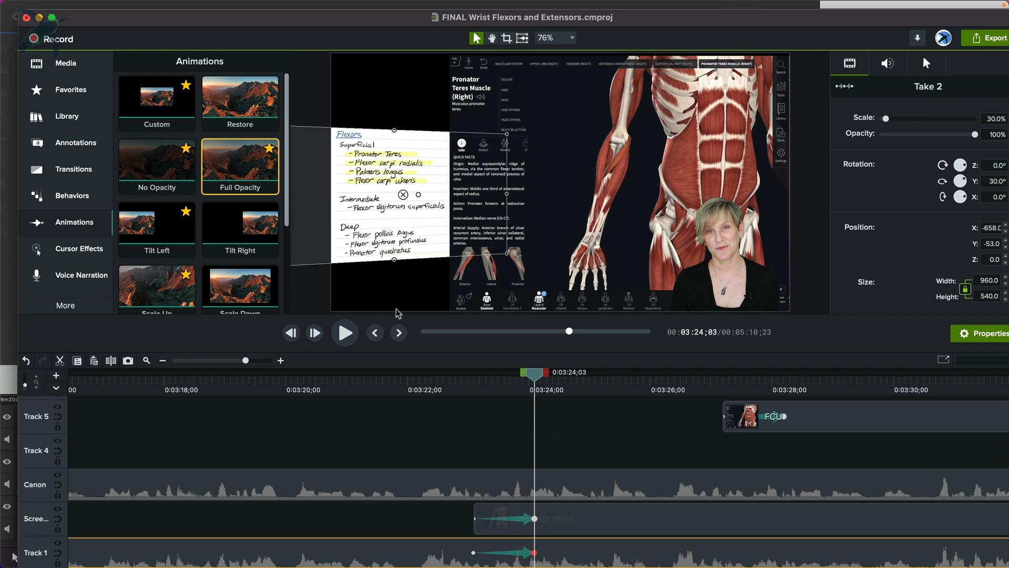
click(458, 382)
key(space)
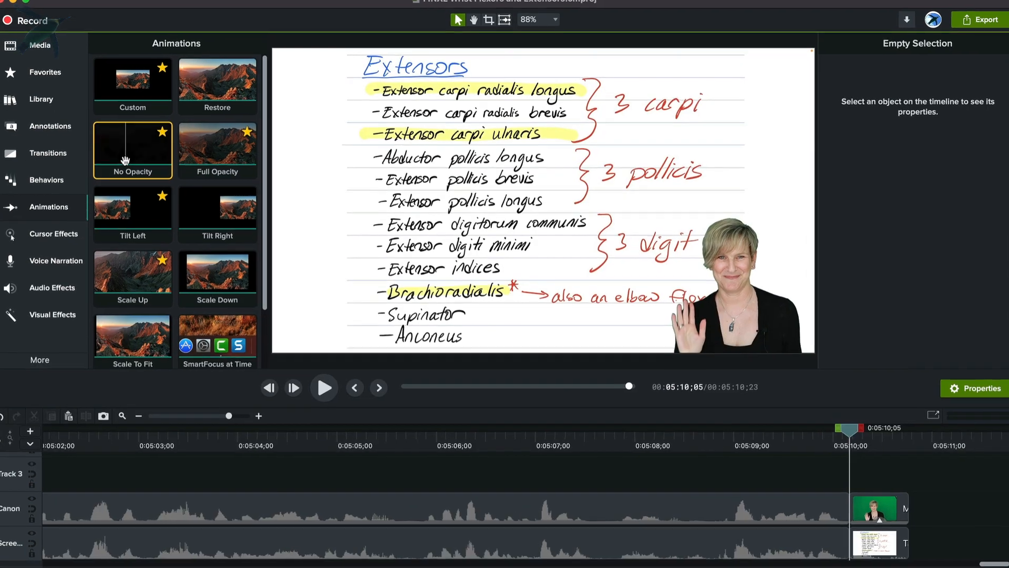
- Add No Opacity animations to the final presenter and notes clips at about 0:05:10, and play the fade-out
drag(125, 161, 952, 506)
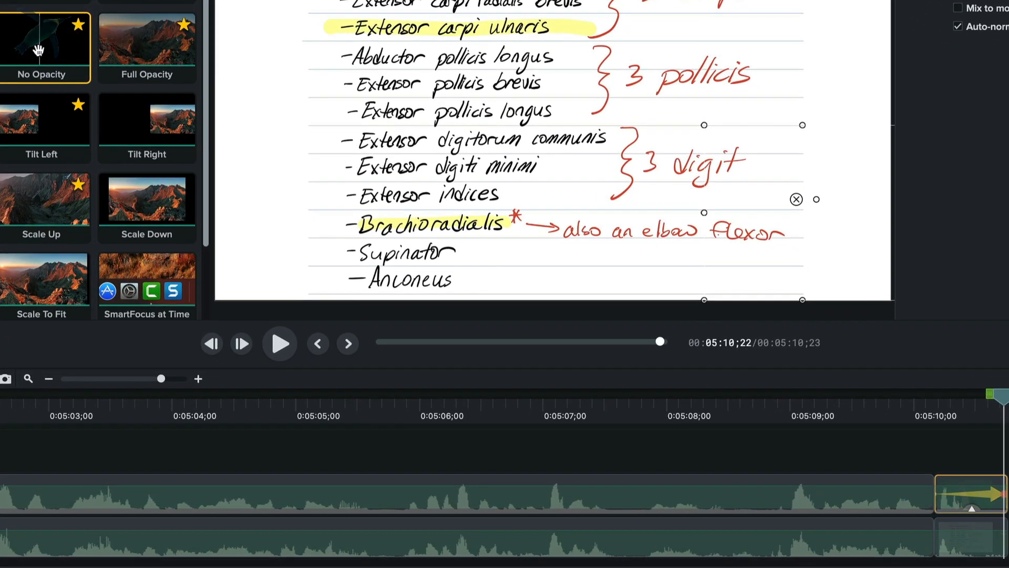
drag(38, 50, 970, 528)
click(942, 408)
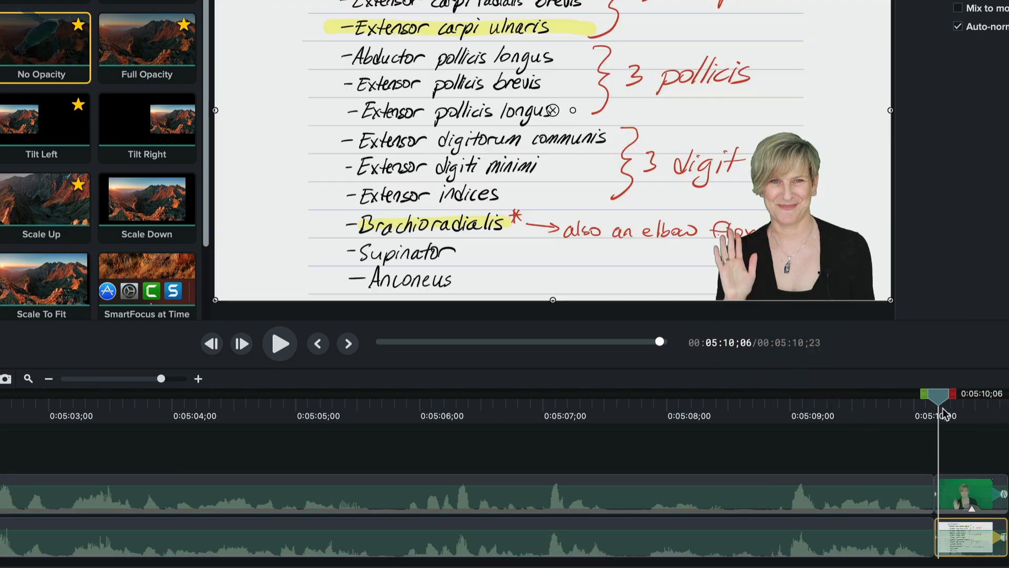
key(space)
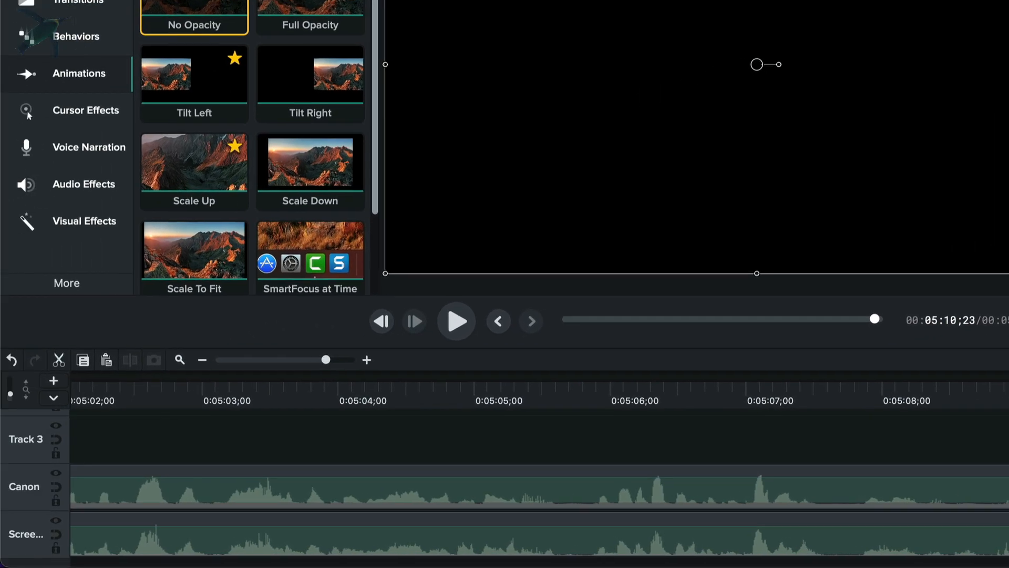
- Select all media on the screen recording track and set its audio gain to 0%
drag(1006, 397, 765, 398)
click(292, 448)
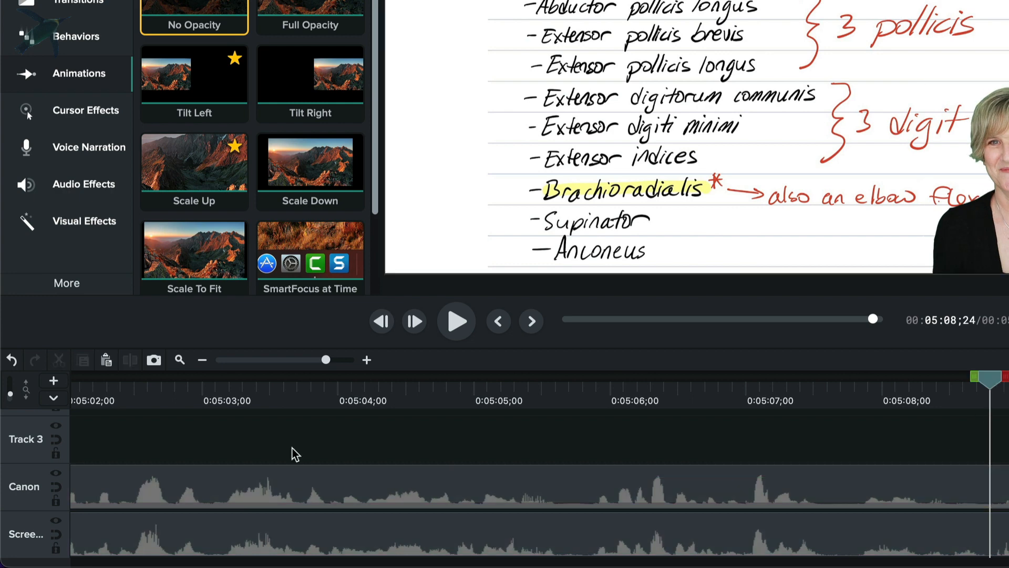
right_click(31, 539)
click(100, 378)
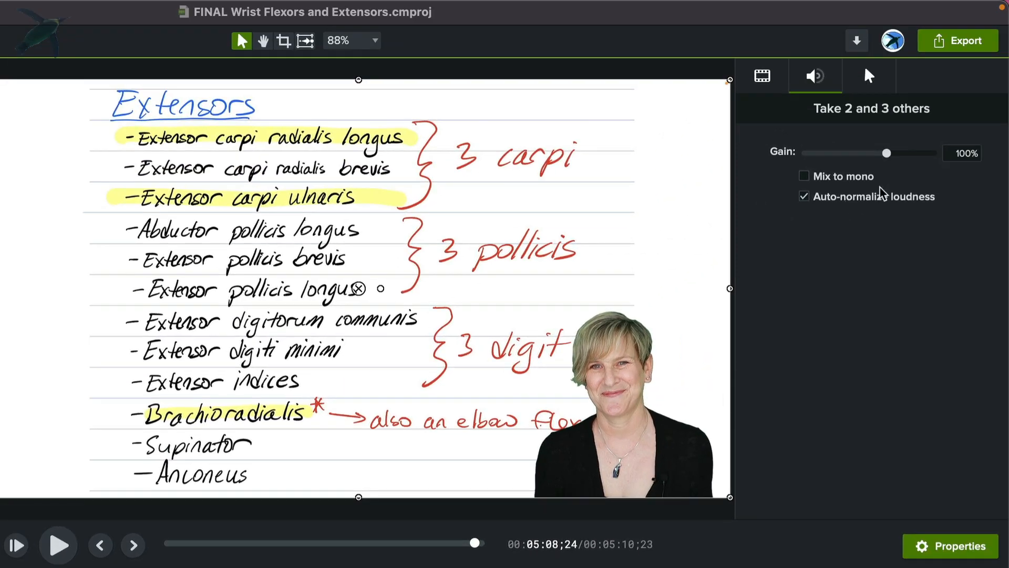
drag(1008, 49, 972, 59)
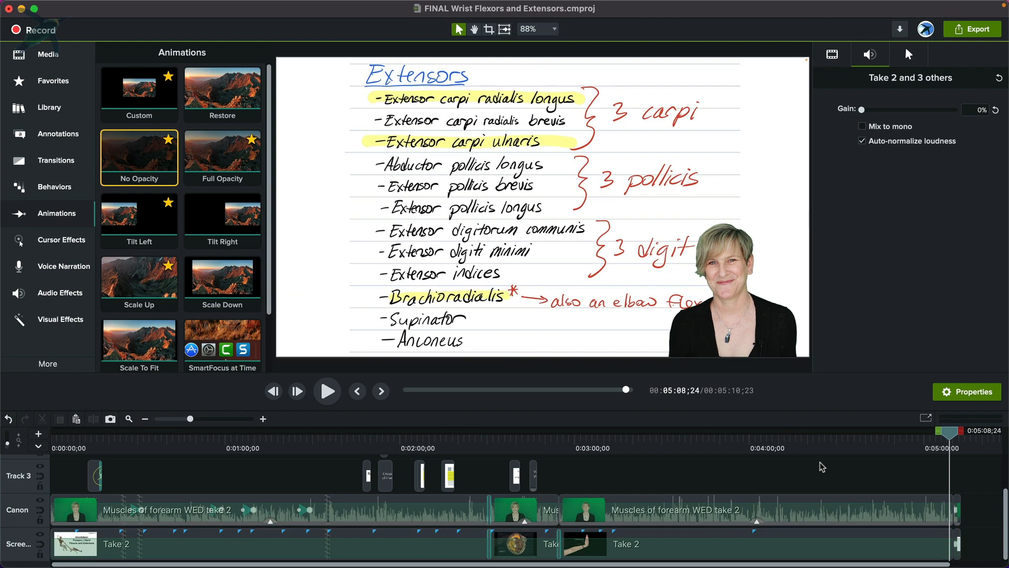
click(838, 452)
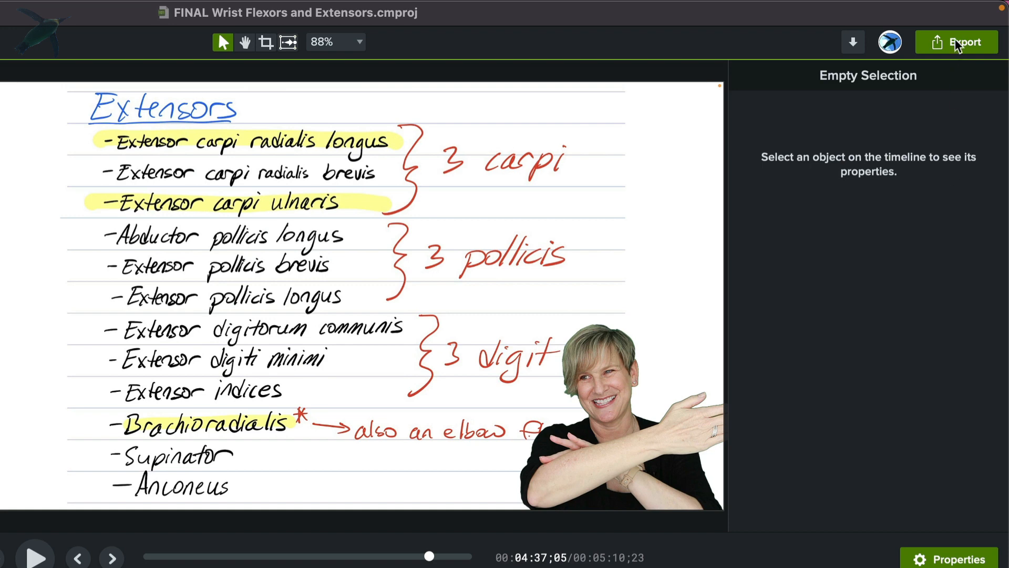
- Start a local file export of the project, keep the MP4 format, and open its export options
click(954, 40)
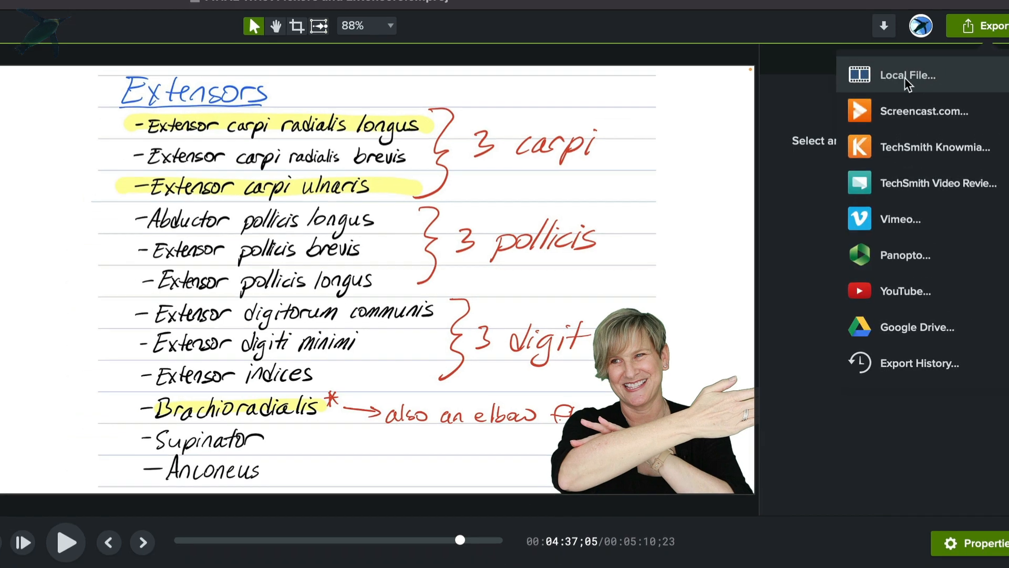
click(873, 92)
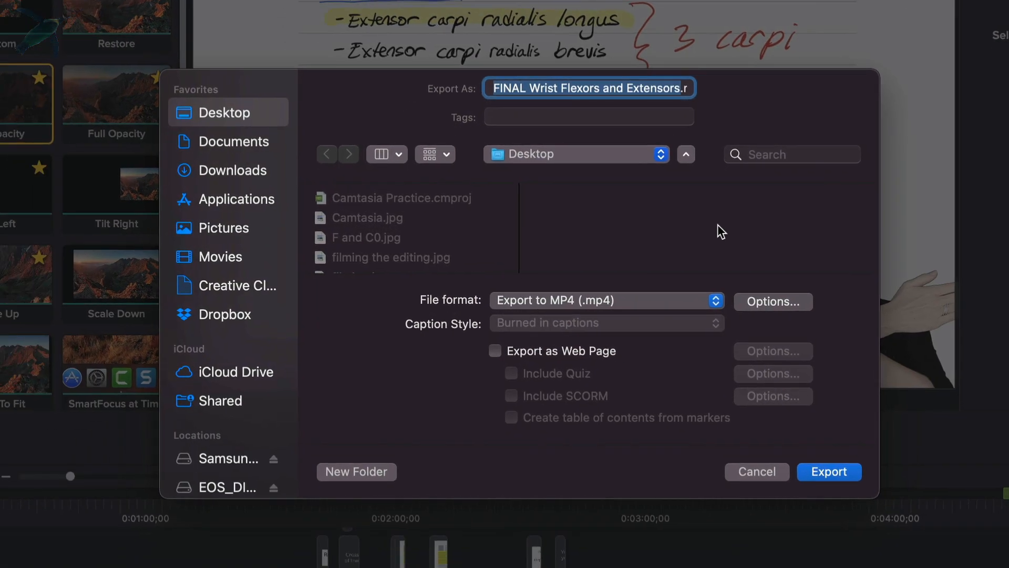
click(698, 301)
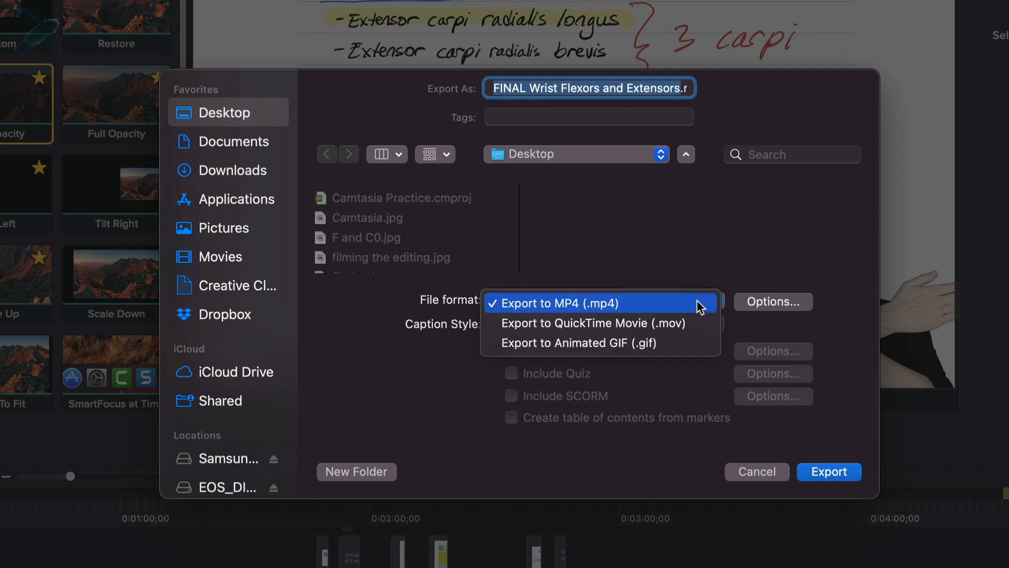
click(664, 254)
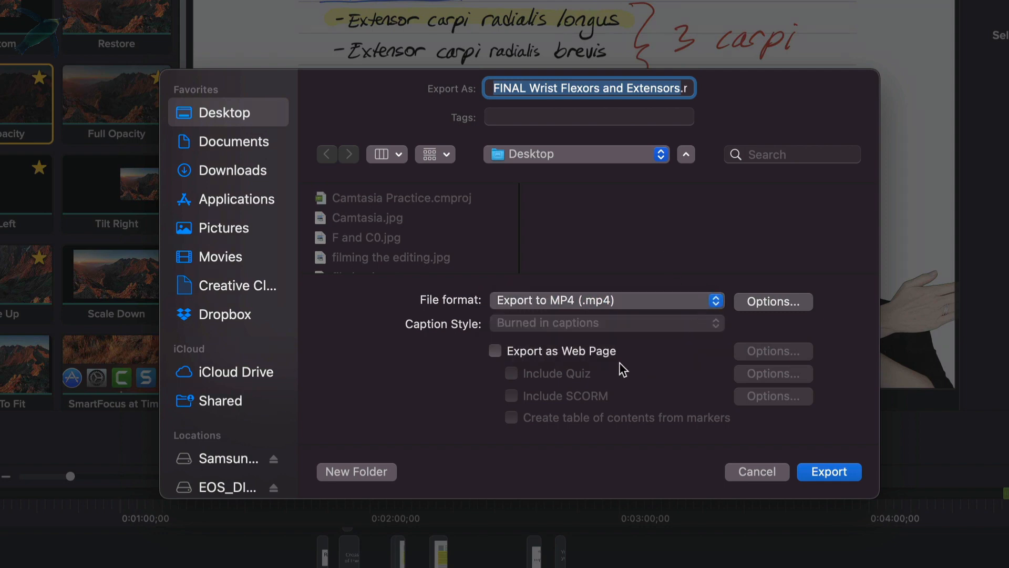
click(772, 301)
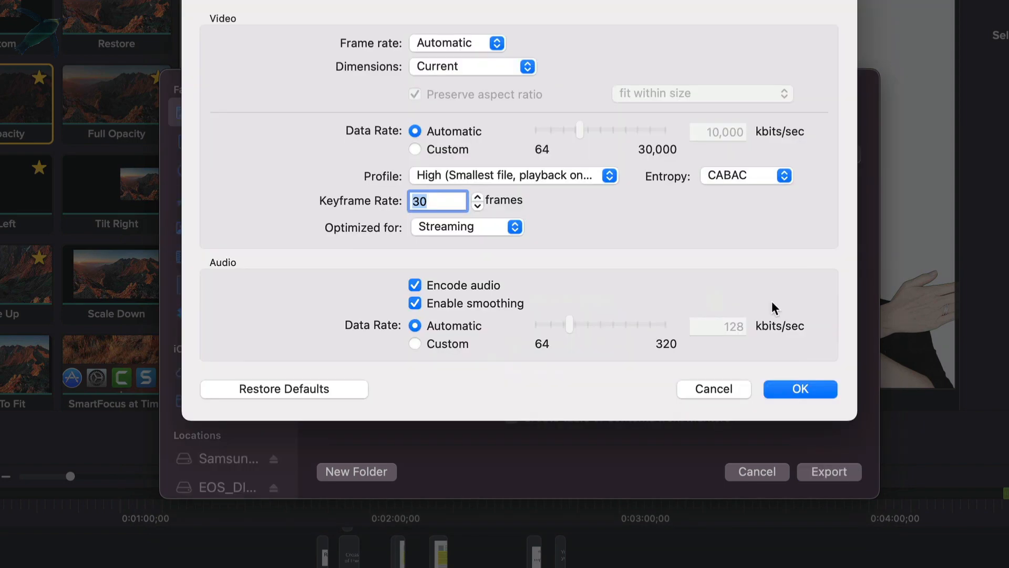